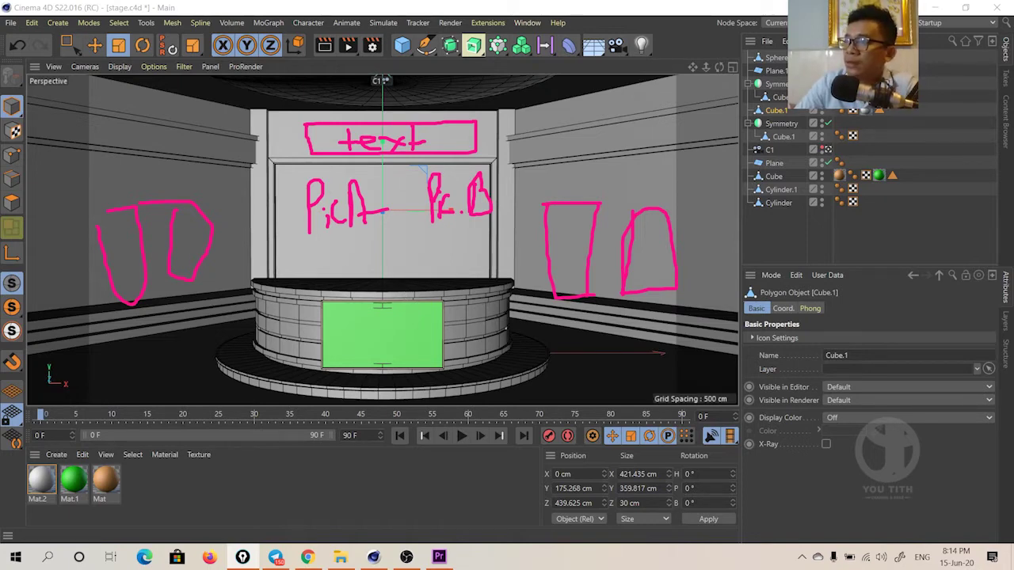
Add a plain text spline to the scene from the spline shapes palette.
key(Escape)
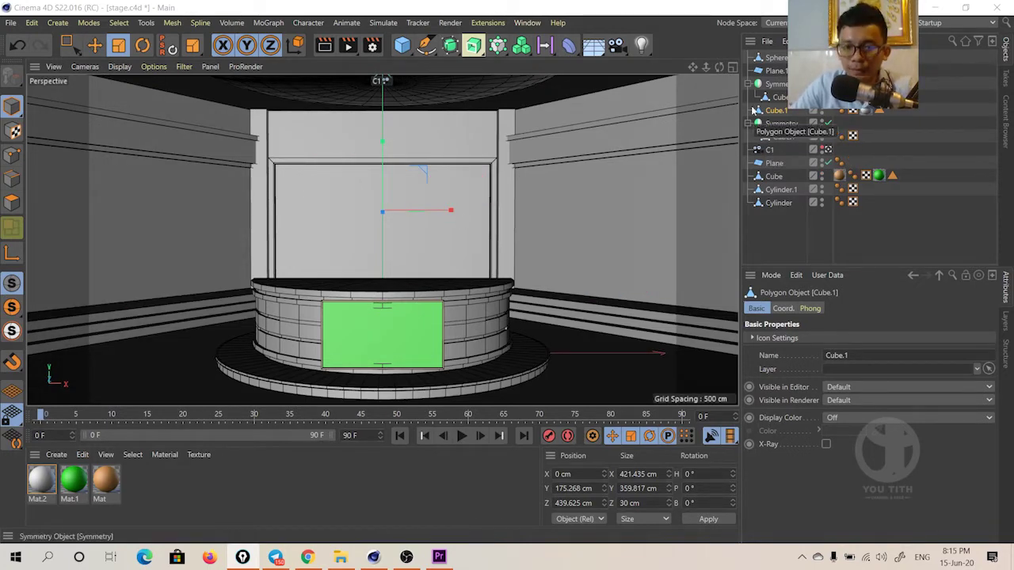
click(751, 42)
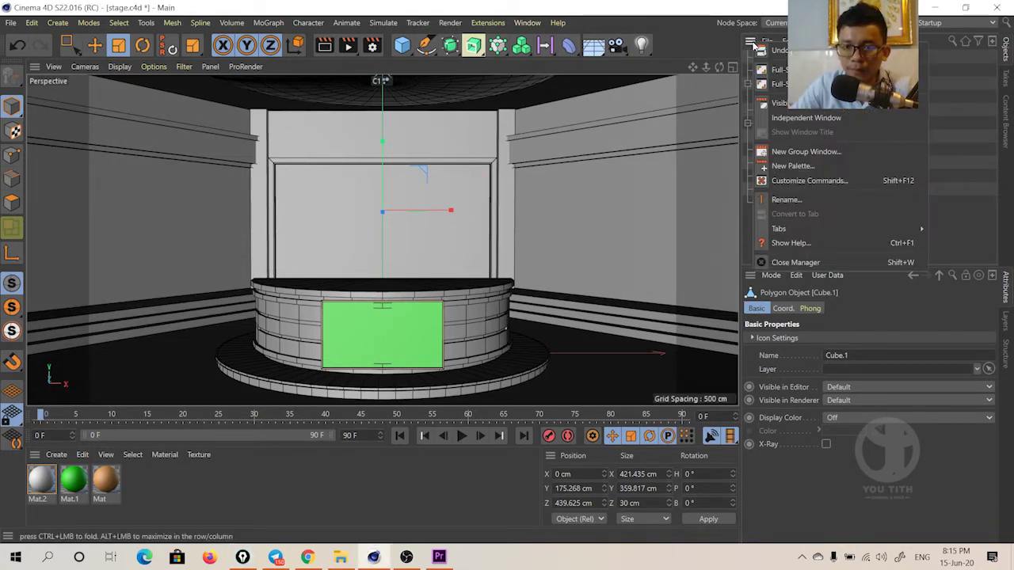
click(653, 33)
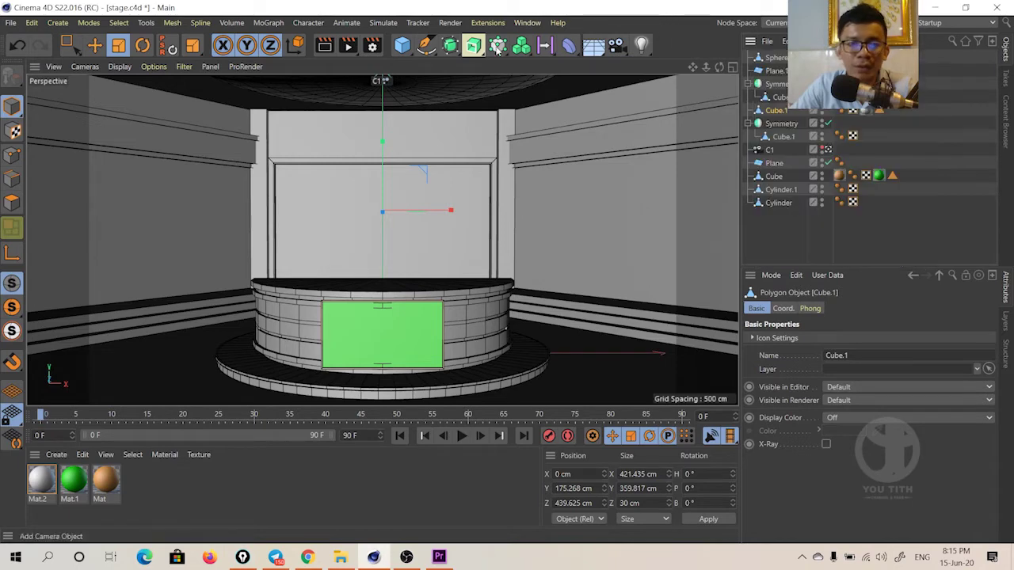
click(431, 51)
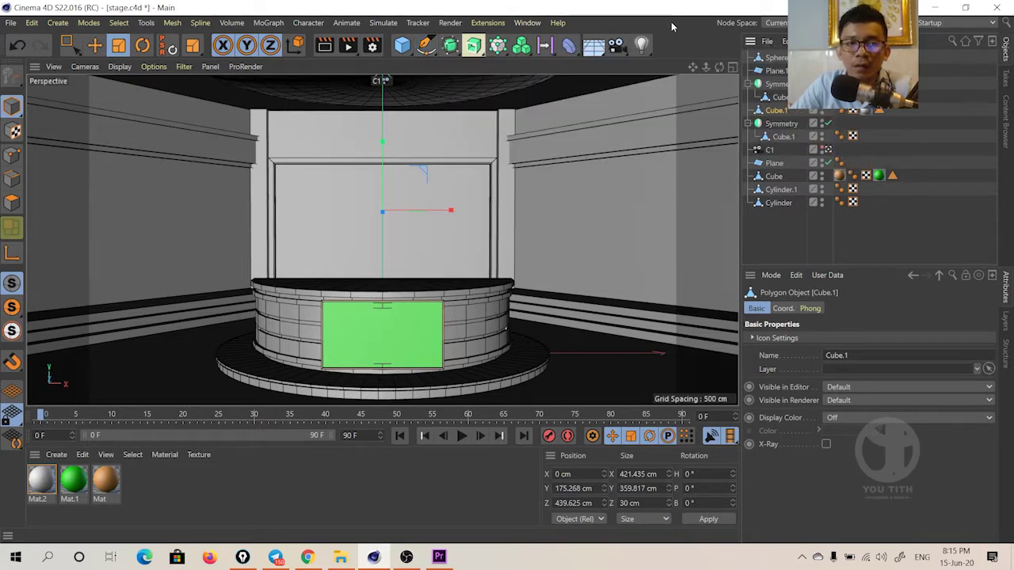
click(266, 23)
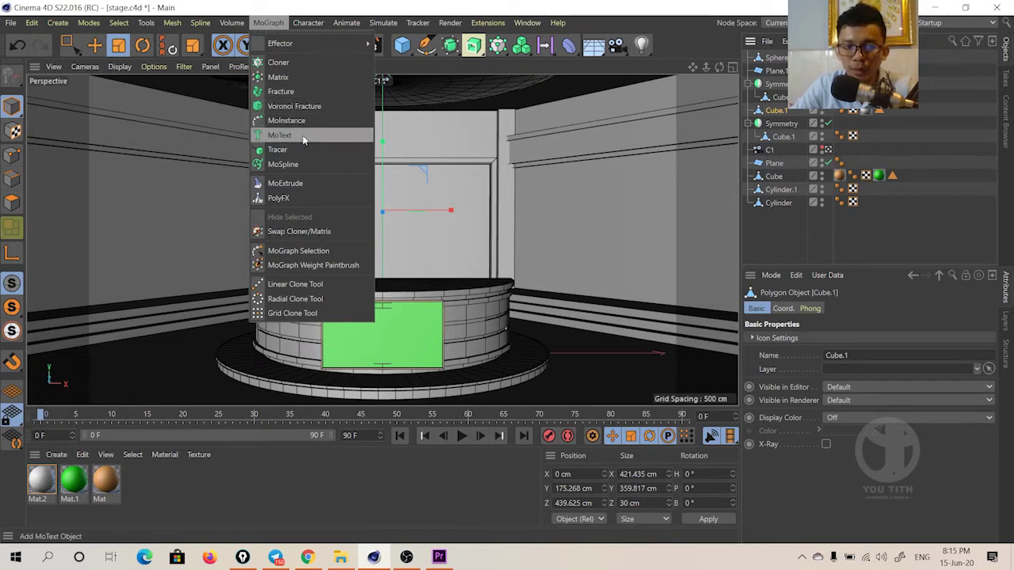
click(428, 51)
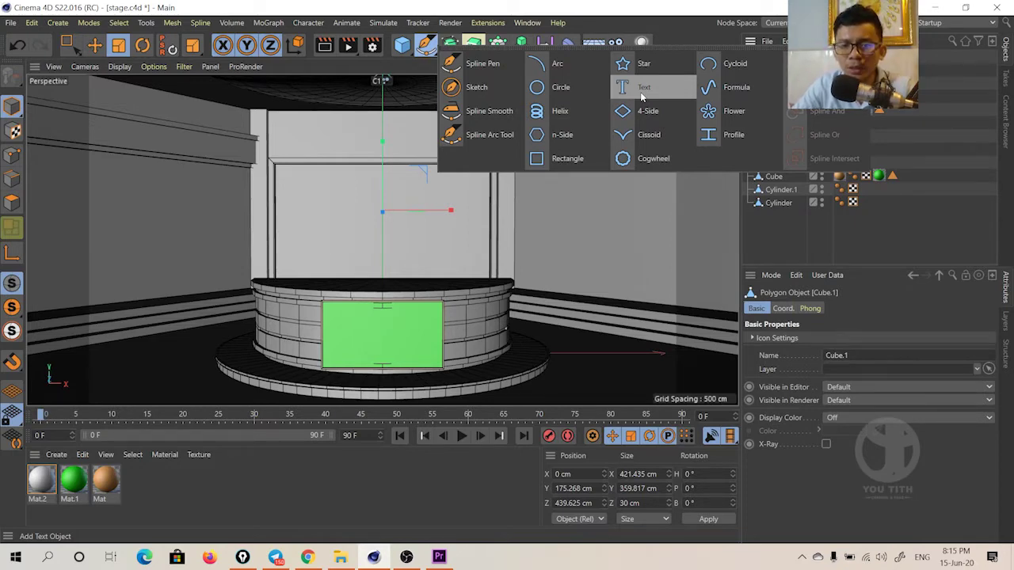
click(642, 94)
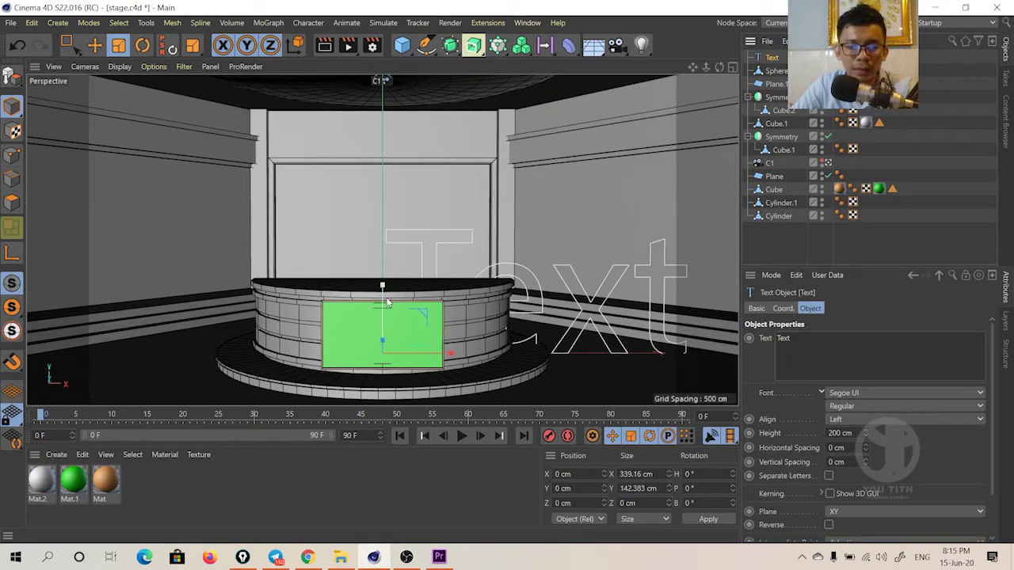
Raise the text spline above the desk, then delete it.
key(w)
key(e)
drag(380, 297, 373, 210)
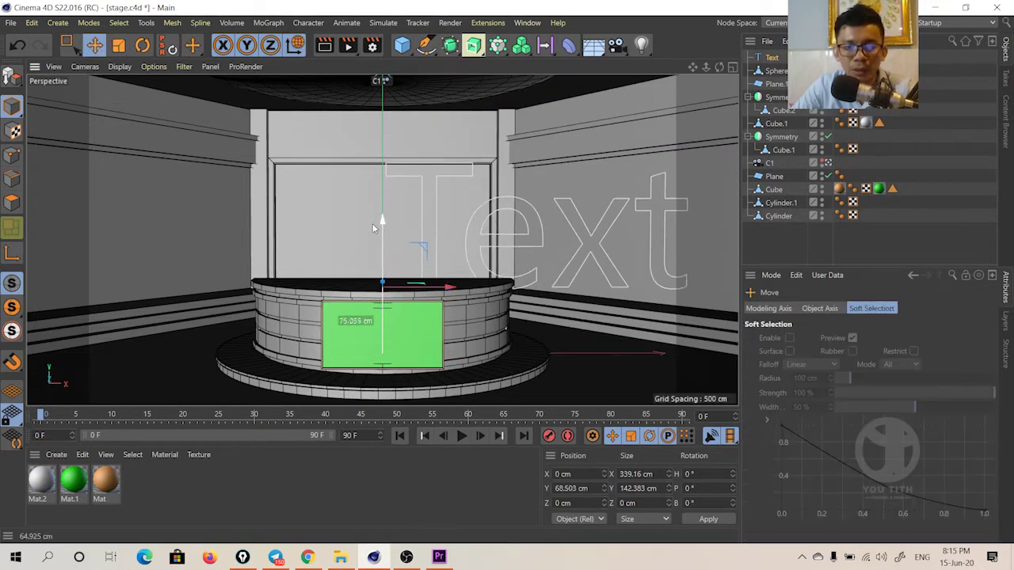
click(473, 45)
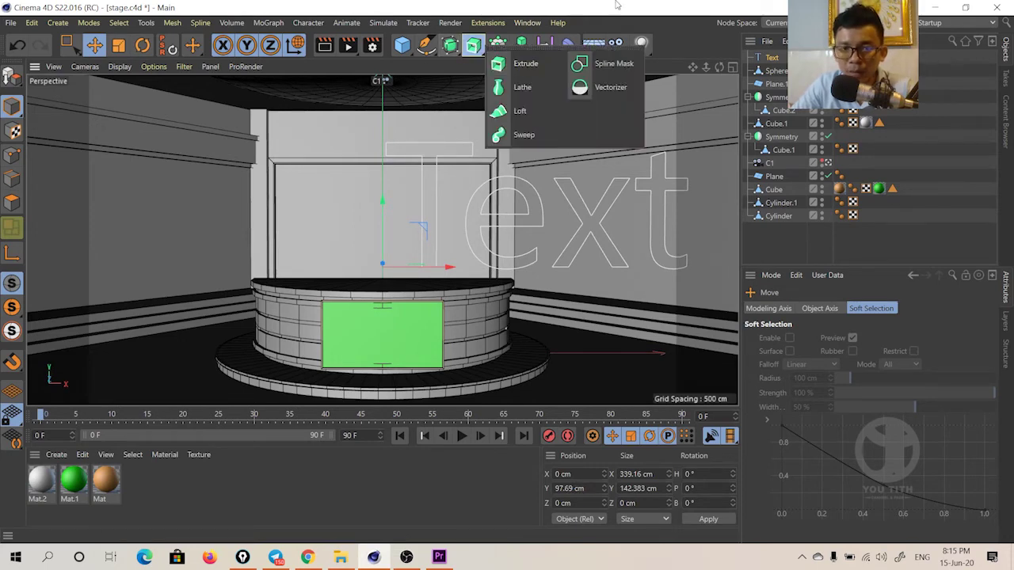
key(Delete)
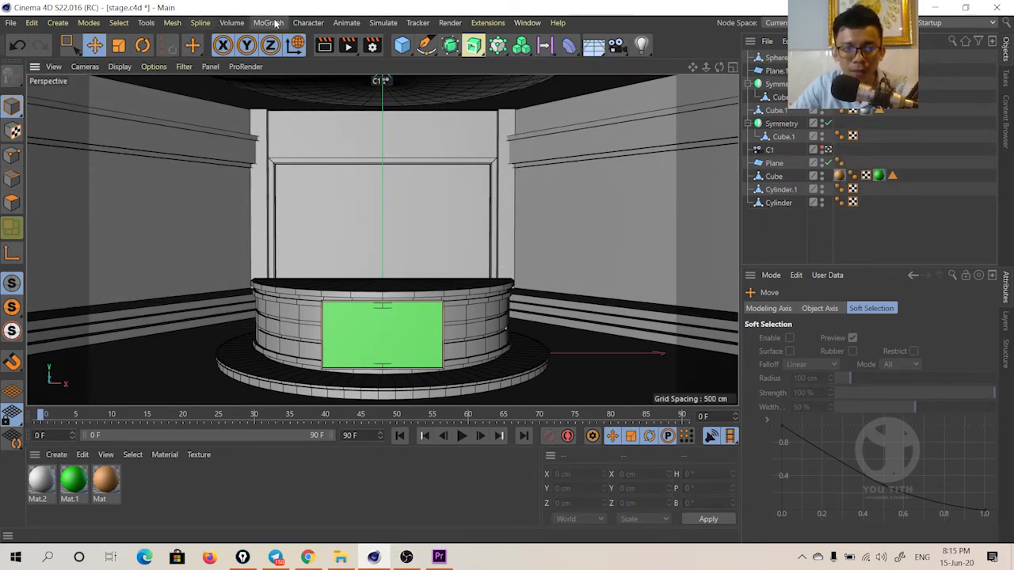
Add a MoText object and move it up to centre stage above the desk.
click(268, 22)
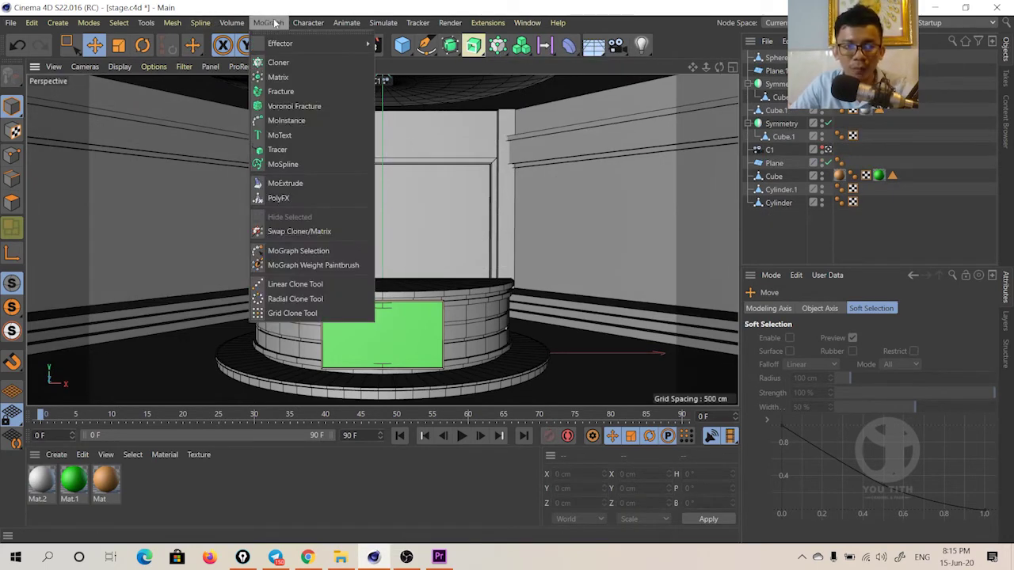
click(305, 136)
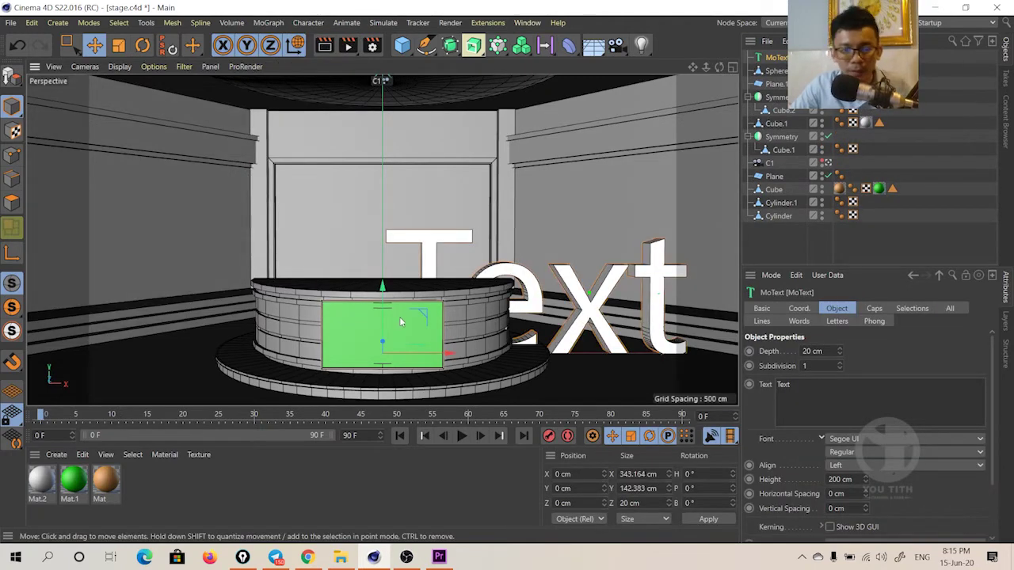
drag(419, 310, 314, 225)
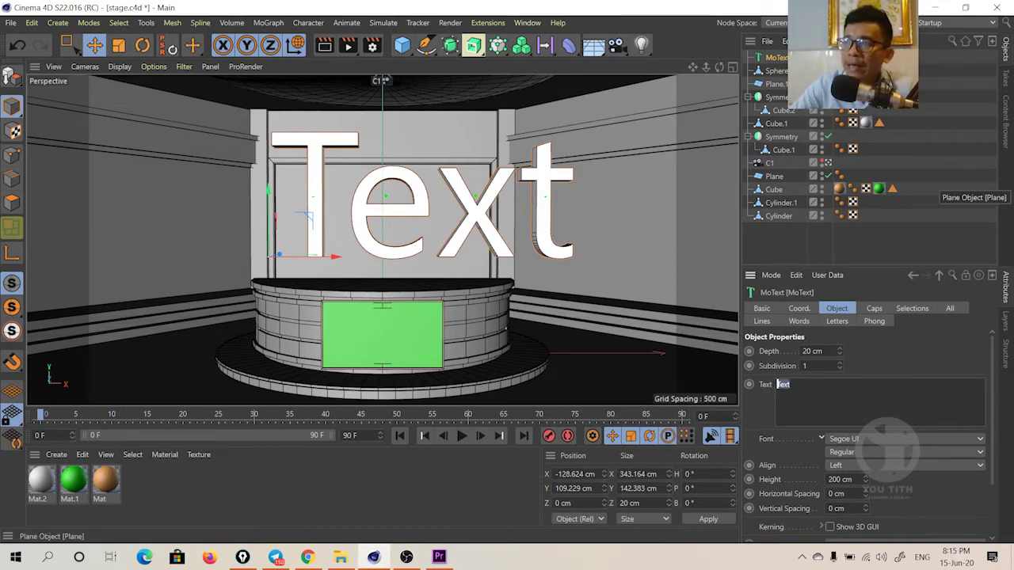
Paste the copied title into the MoText text and start retyping it as Stage Key For Boxing.
key(alt+Tab)
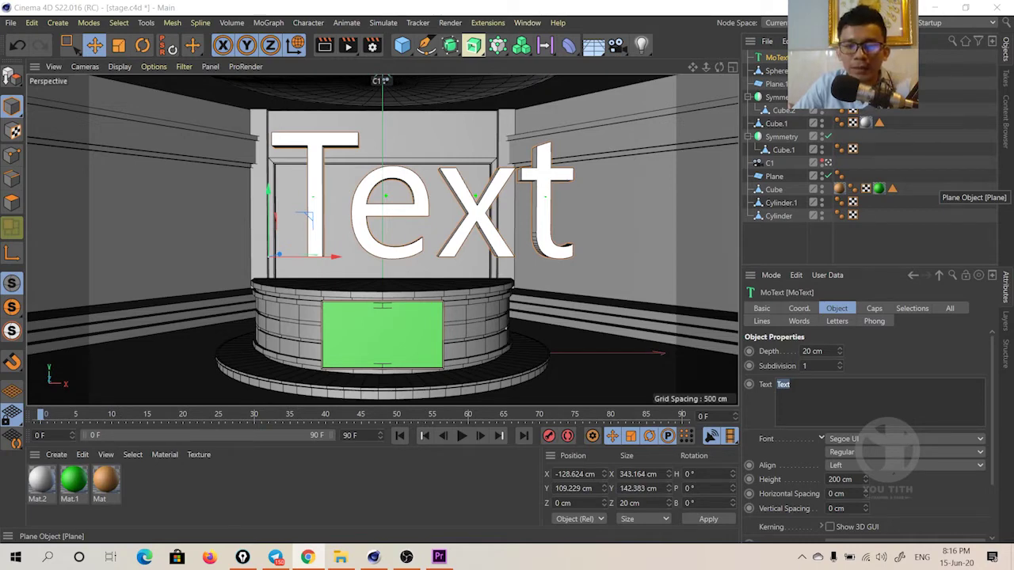
click(788, 385)
text(Tv Studio Key)
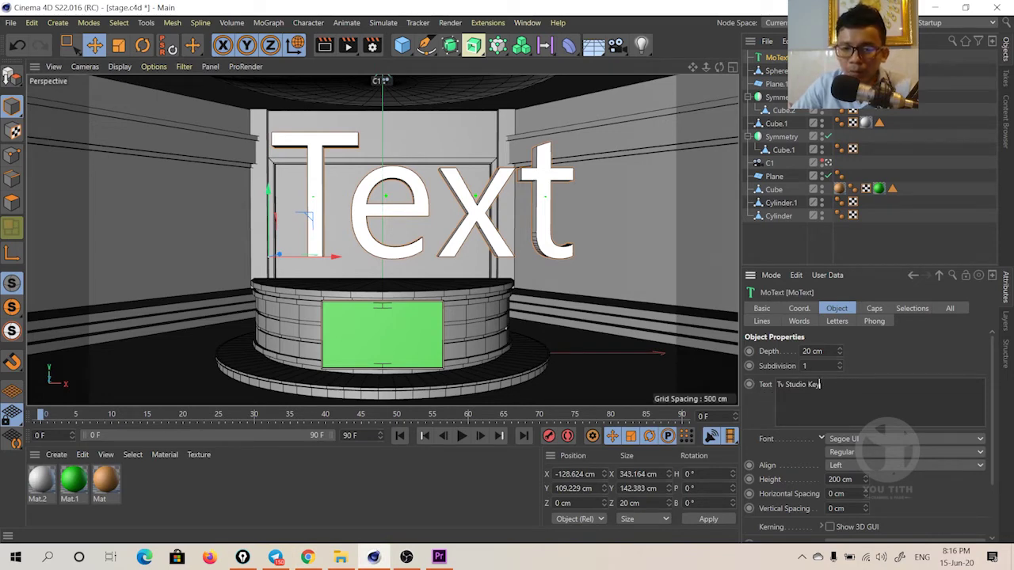
click(780, 384)
drag(819, 384, 776, 384)
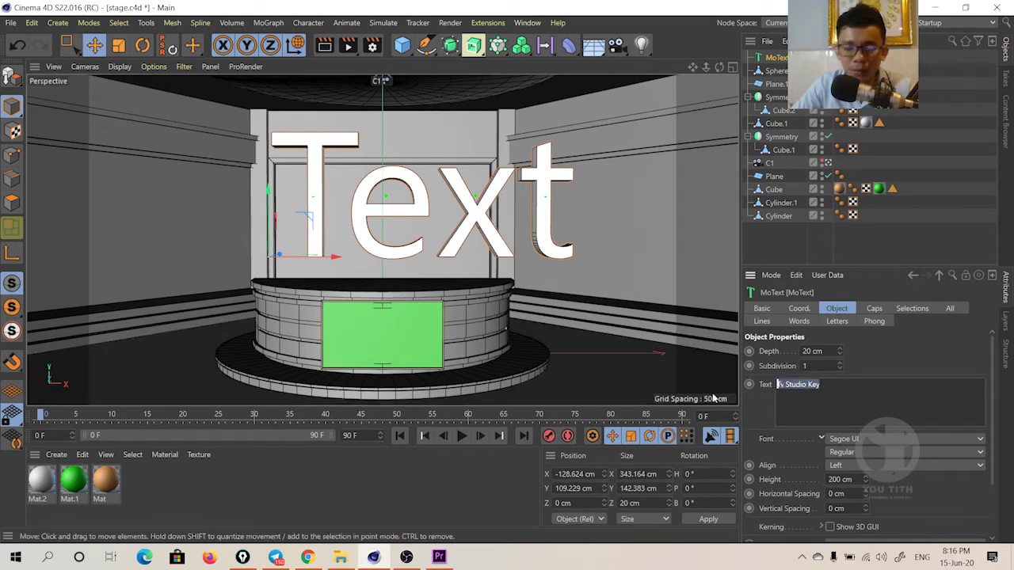
text(St)
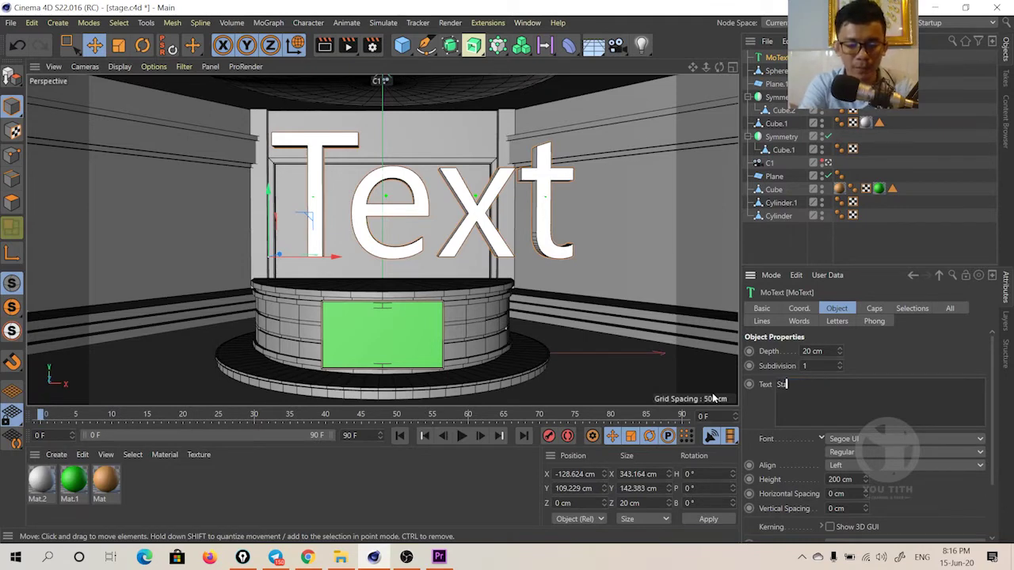
text(age Key For Bo)
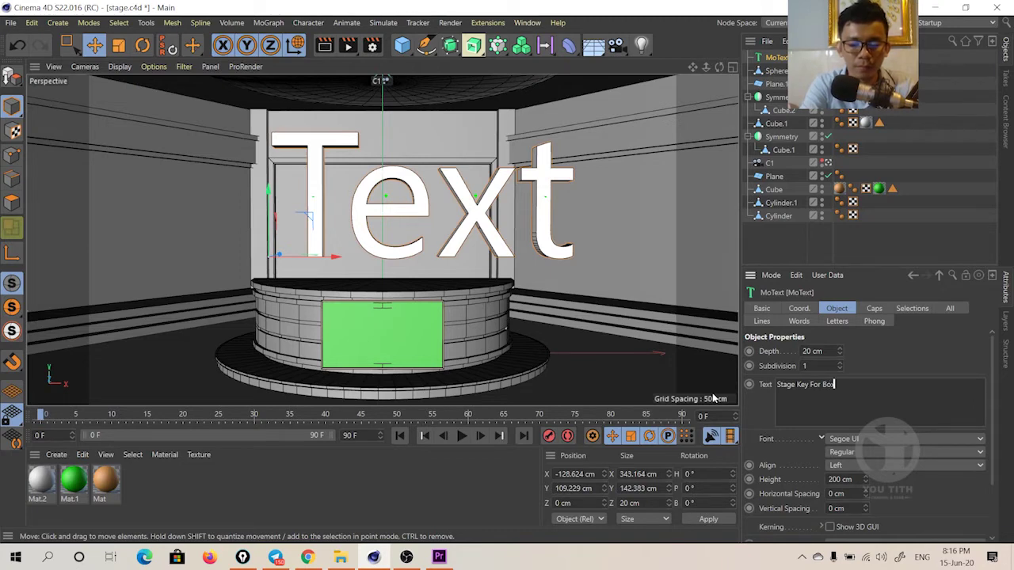
text(xing)
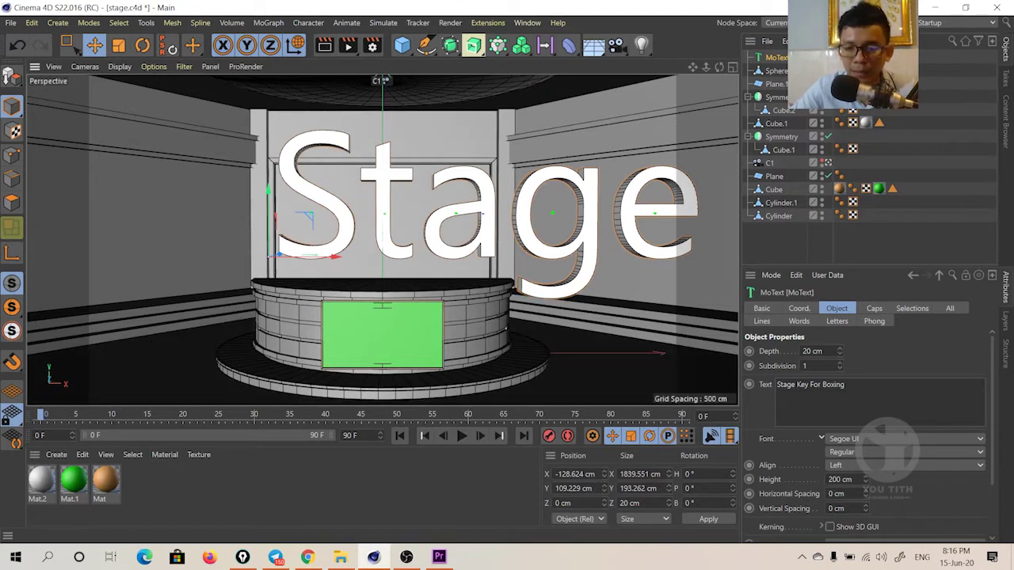
Make the whole title Segoe UI Bold with Middle alignment.
key(ctrl+a)
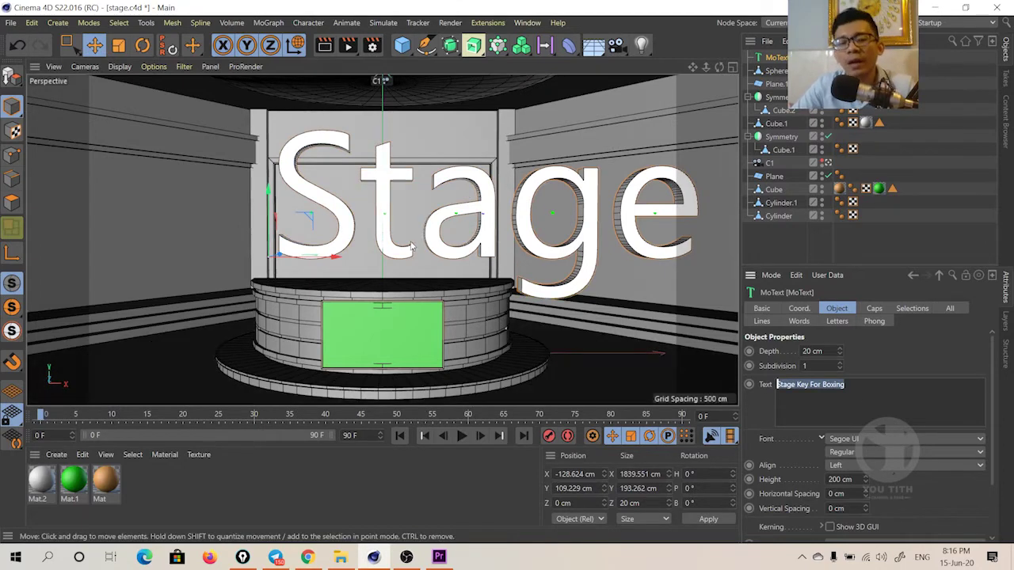
click(869, 453)
click(869, 466)
click(869, 466)
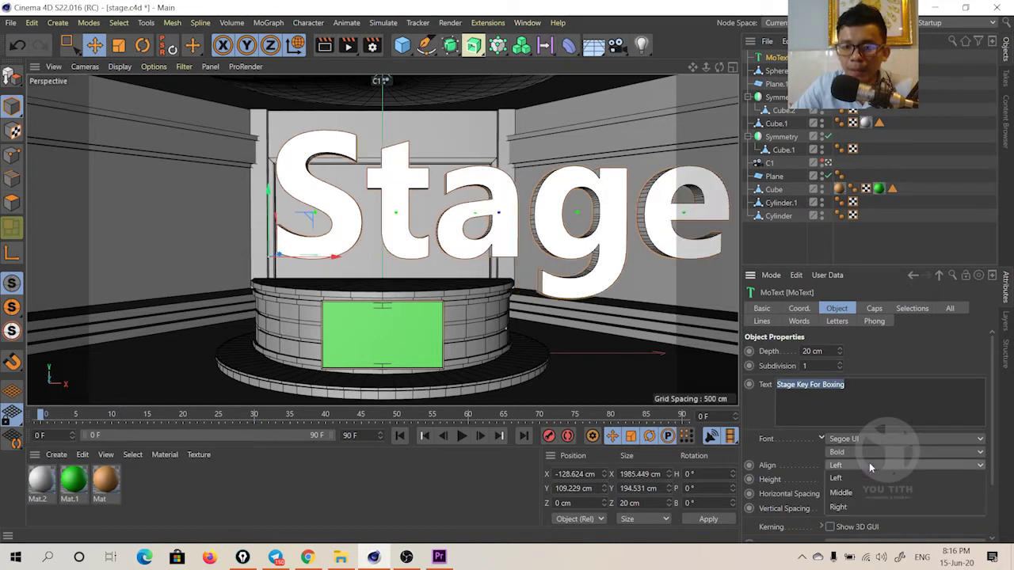
click(869, 493)
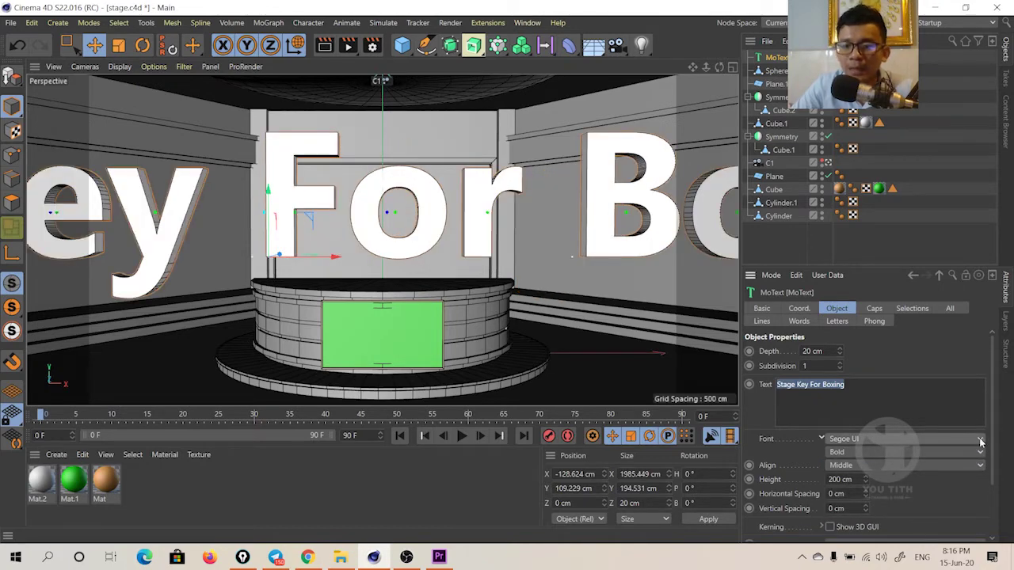
click(845, 440)
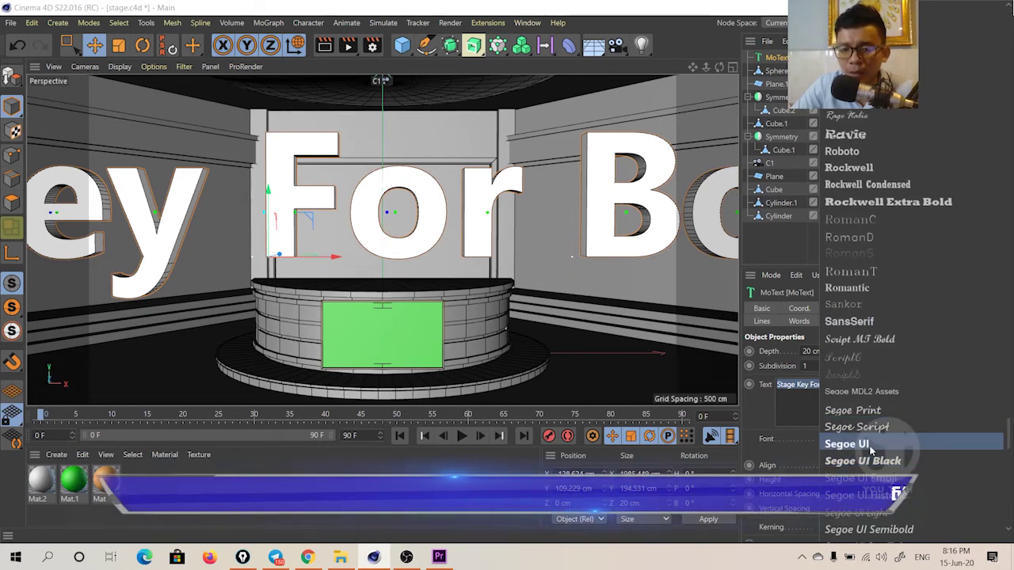
click(870, 446)
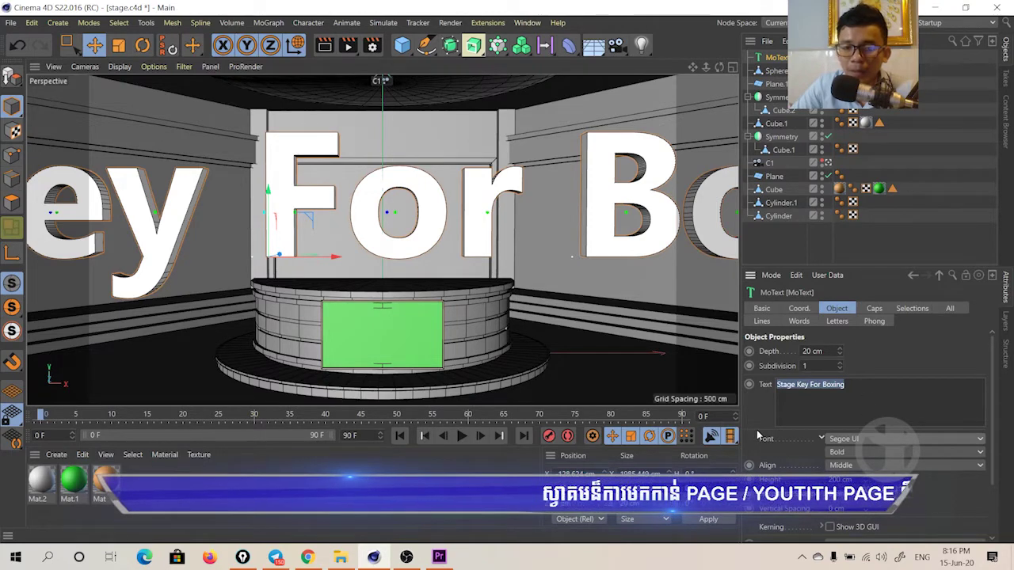
In the four-view layout, reset the title's P.X and P.Y to 0.
middle_click(324, 228)
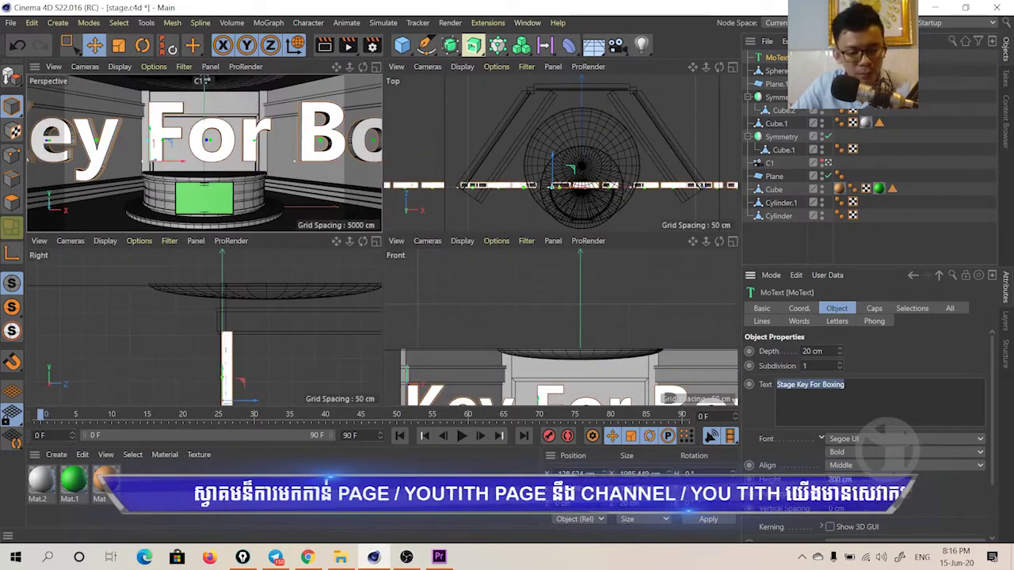
key(ctrl+z)
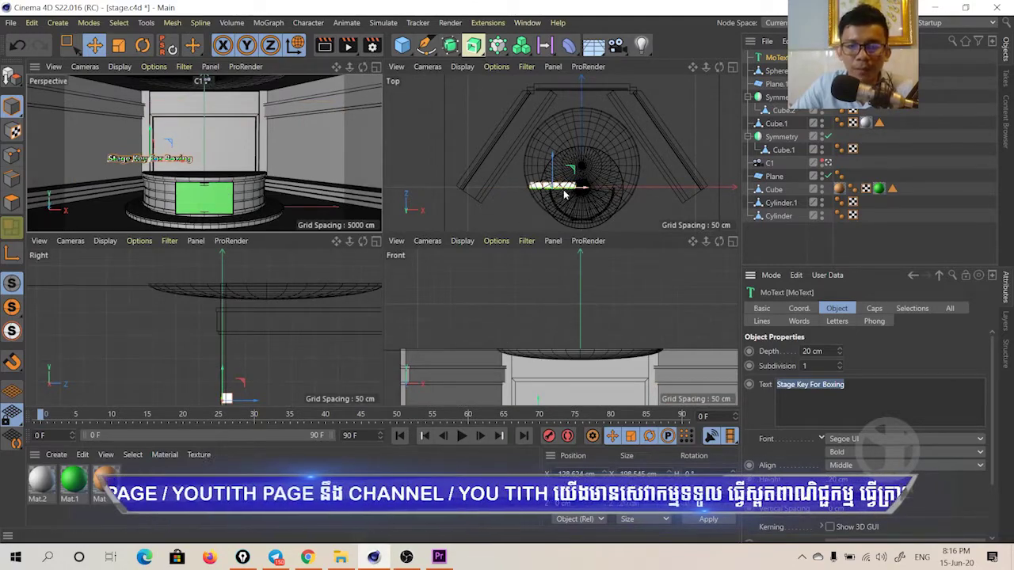
scroll(563, 189, up, 3)
scroll(563, 190, down, 1)
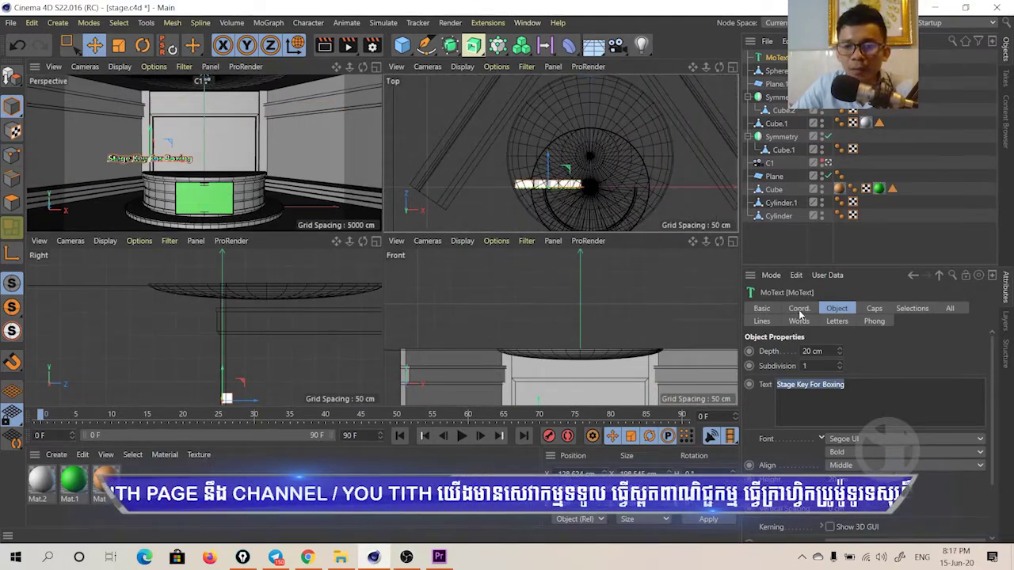
click(800, 311)
right_click(817, 351)
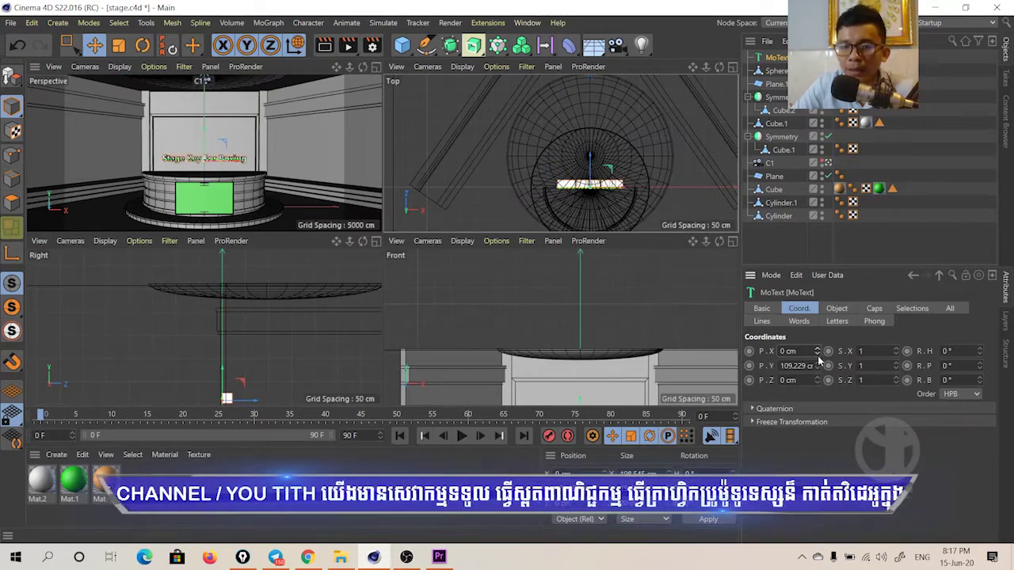
right_click(817, 365)
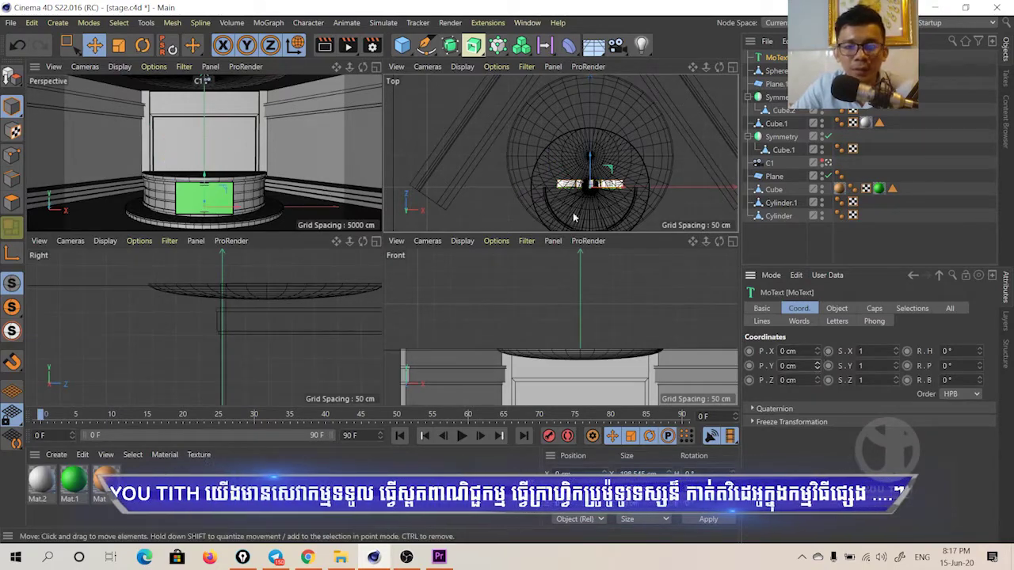
scroll(214, 317, down, 4)
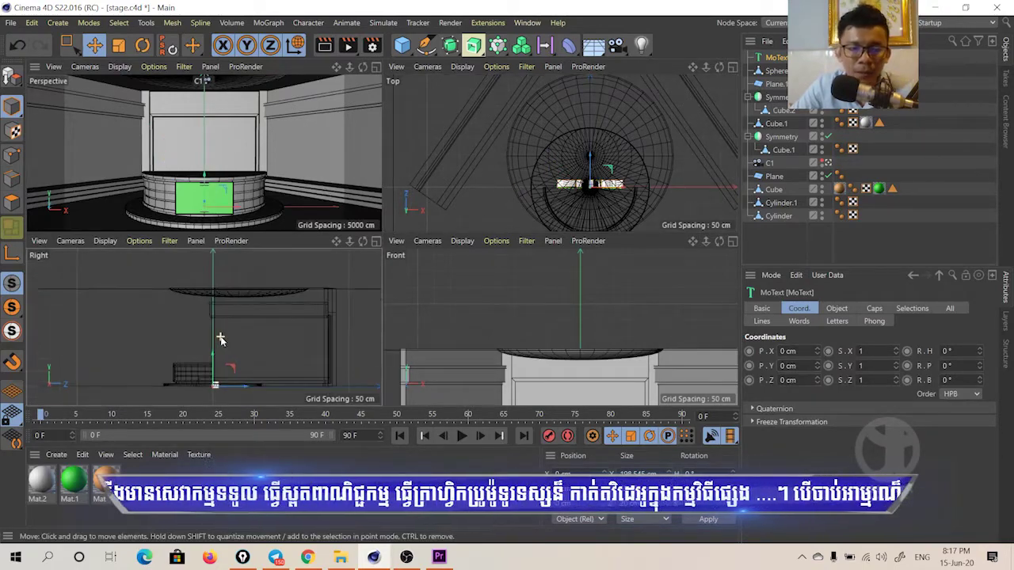
scroll(220, 317, up, 3)
Raise the title above the stage and push it back onto the back wall.
drag(215, 357, 217, 291)
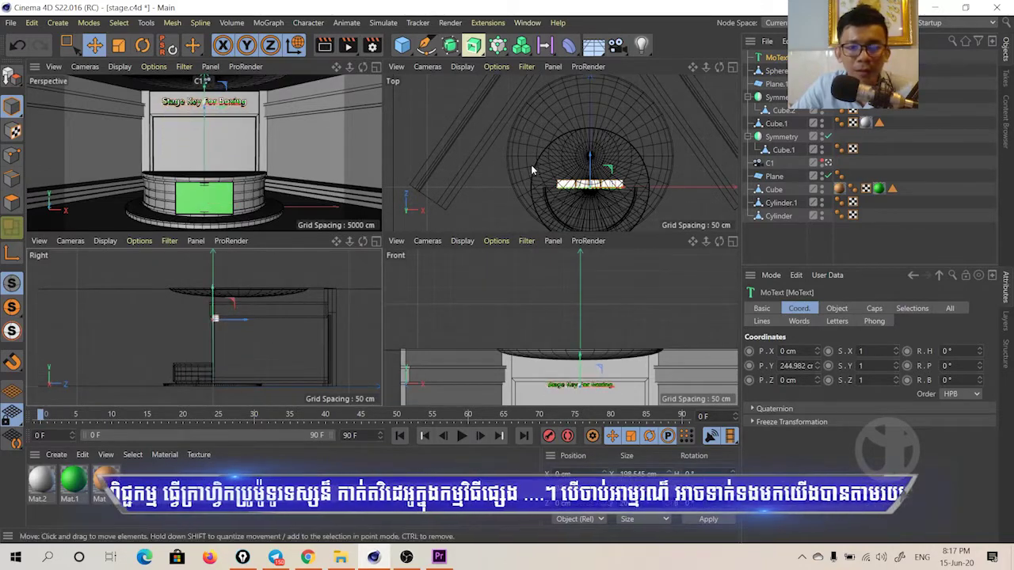
scroll(583, 326, up, 3)
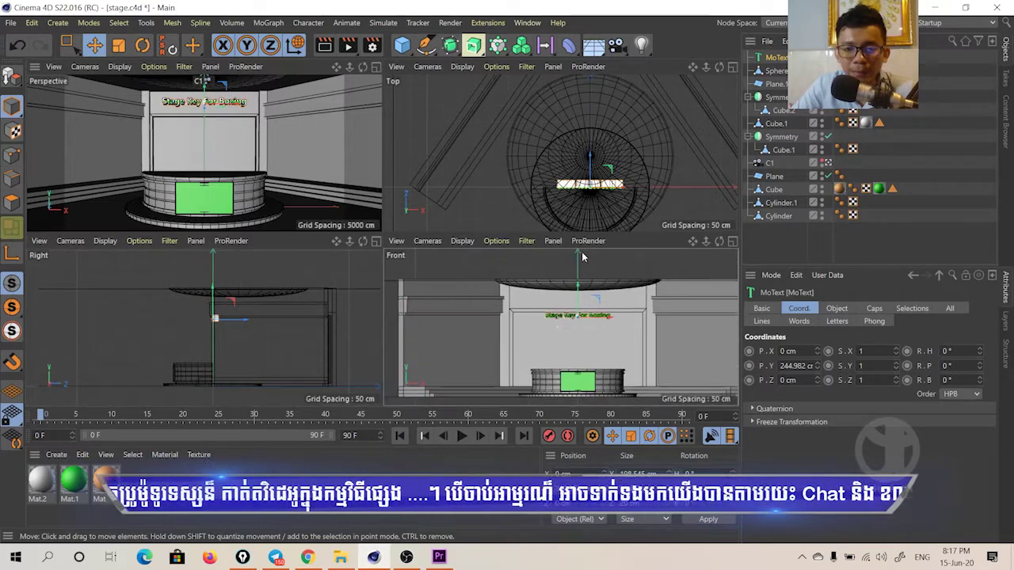
scroll(583, 327, up, 3)
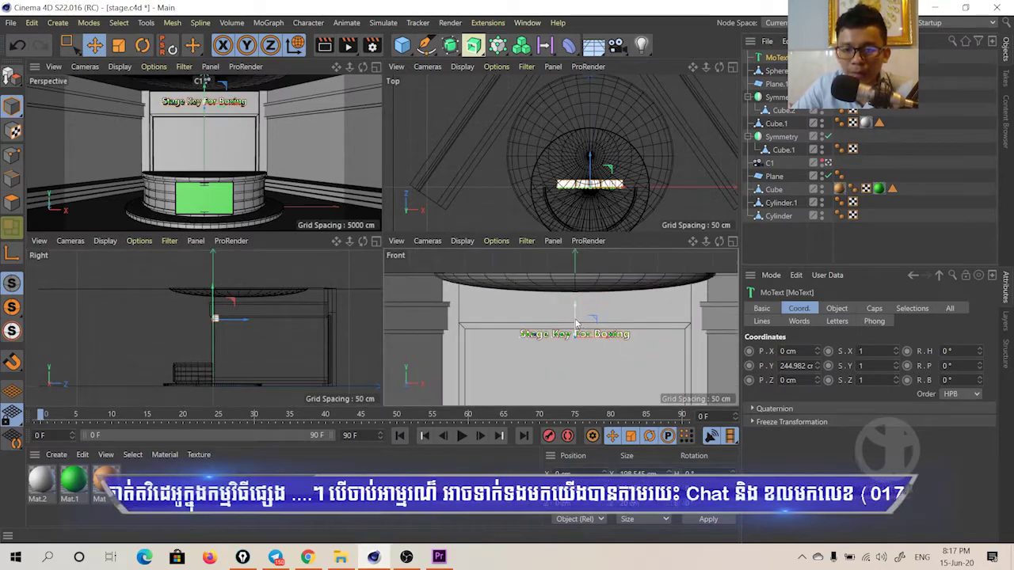
drag(575, 313, 576, 287)
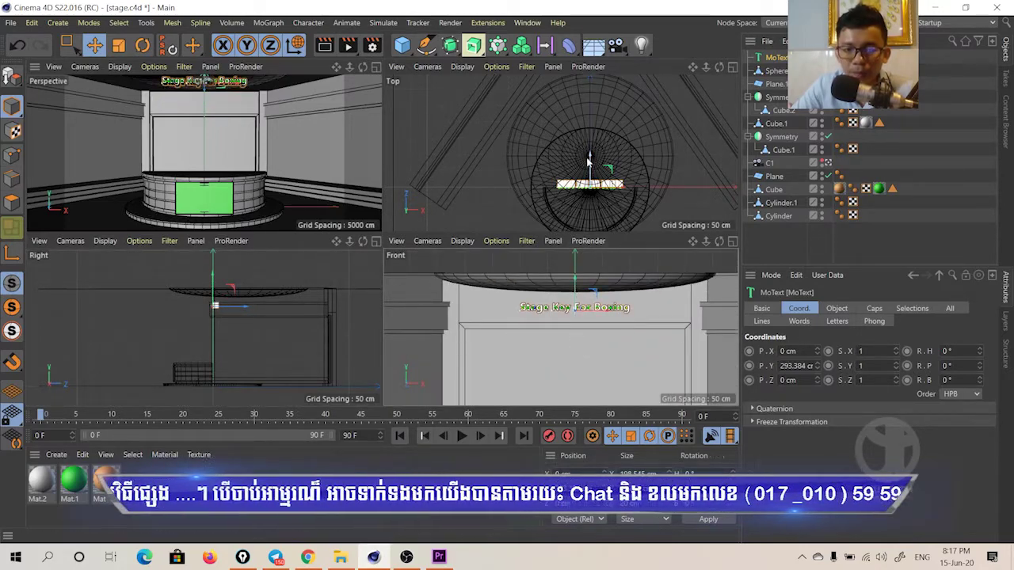
alt+middle_drag(590, 119, 590, 170)
drag(591, 194, 590, 79)
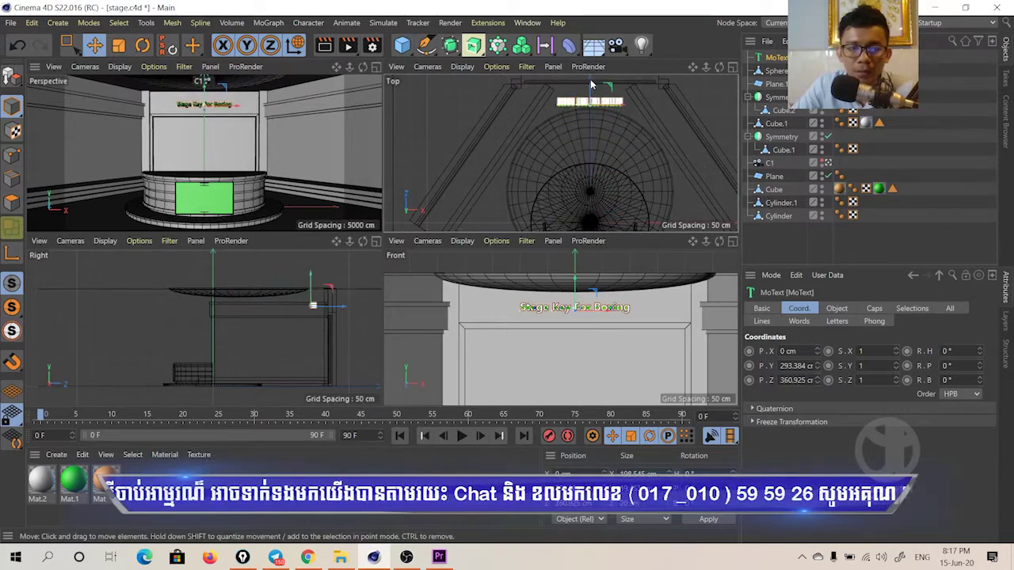
scroll(589, 192, up, 2)
scroll(588, 192, up, 1)
scroll(588, 192, up, 1)
drag(588, 192, 589, 147)
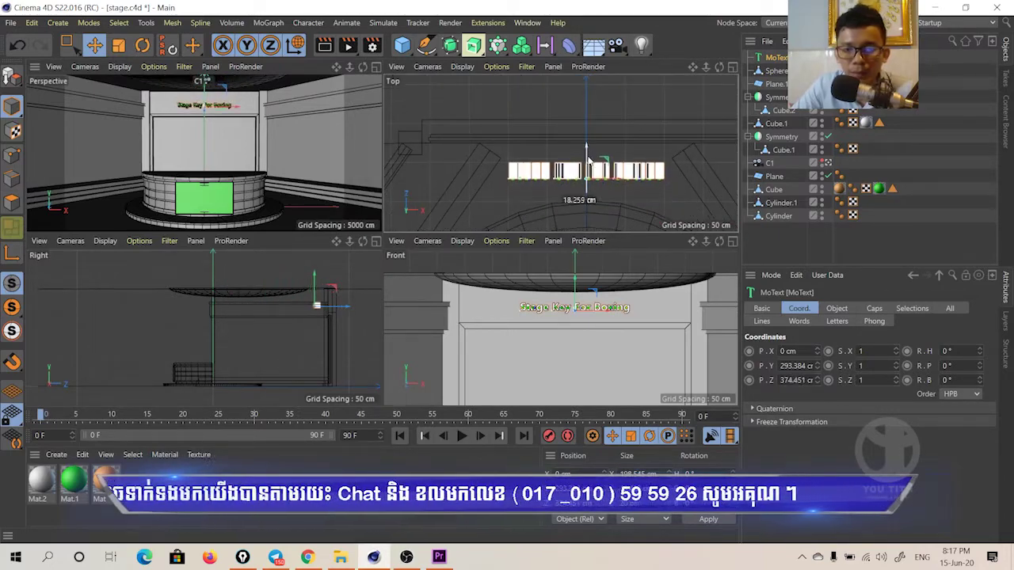
Set the title depth to 5 cm and try text heights of 50 and 30 cm.
click(838, 308)
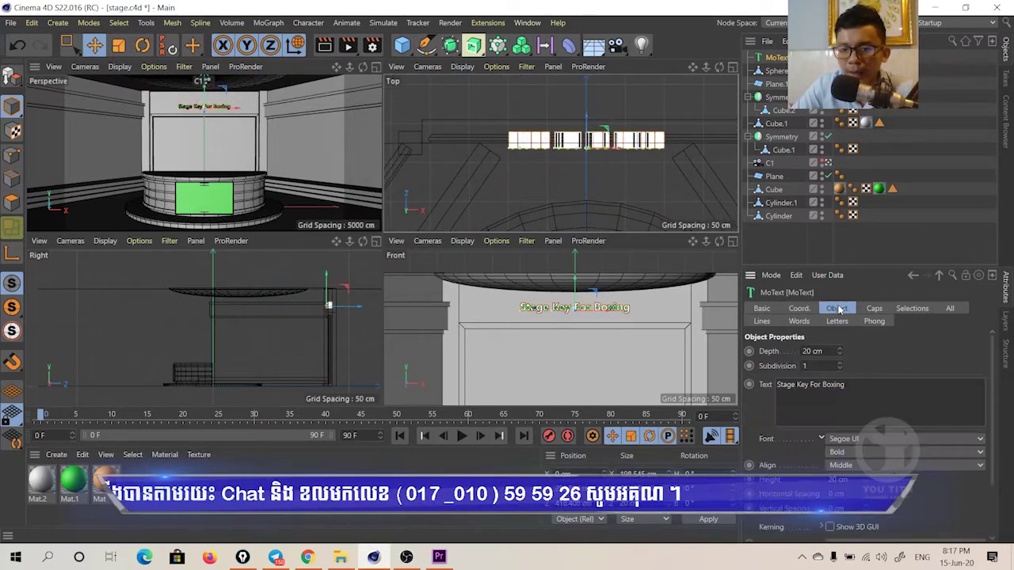
double_click(812, 350)
text(5)
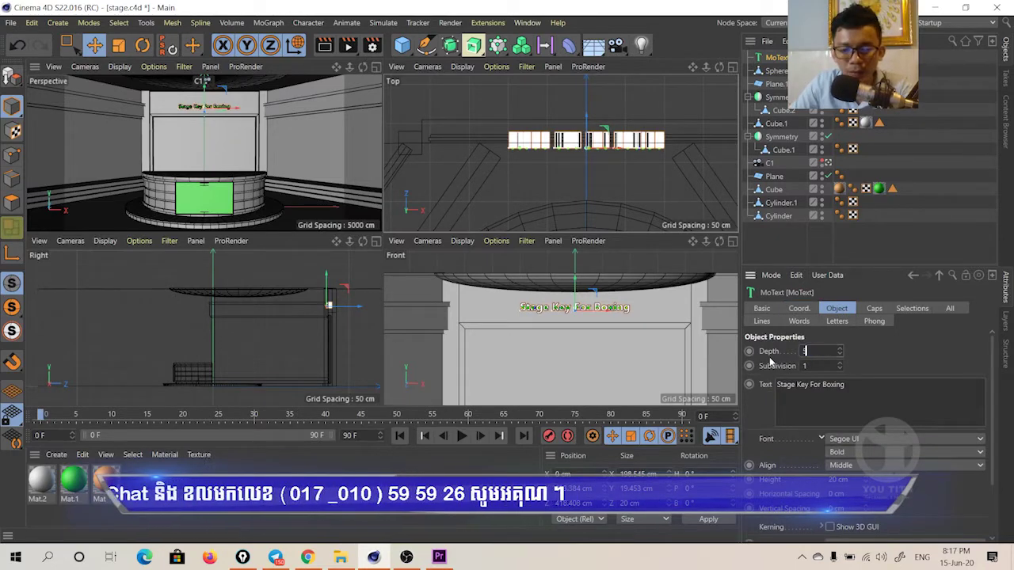
key(Return)
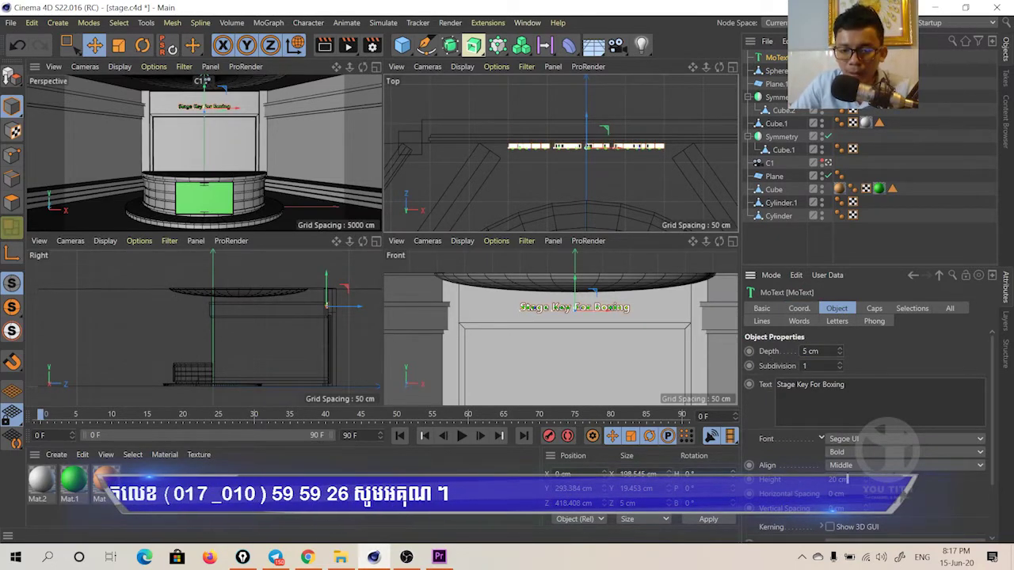
text(50)
key(Return)
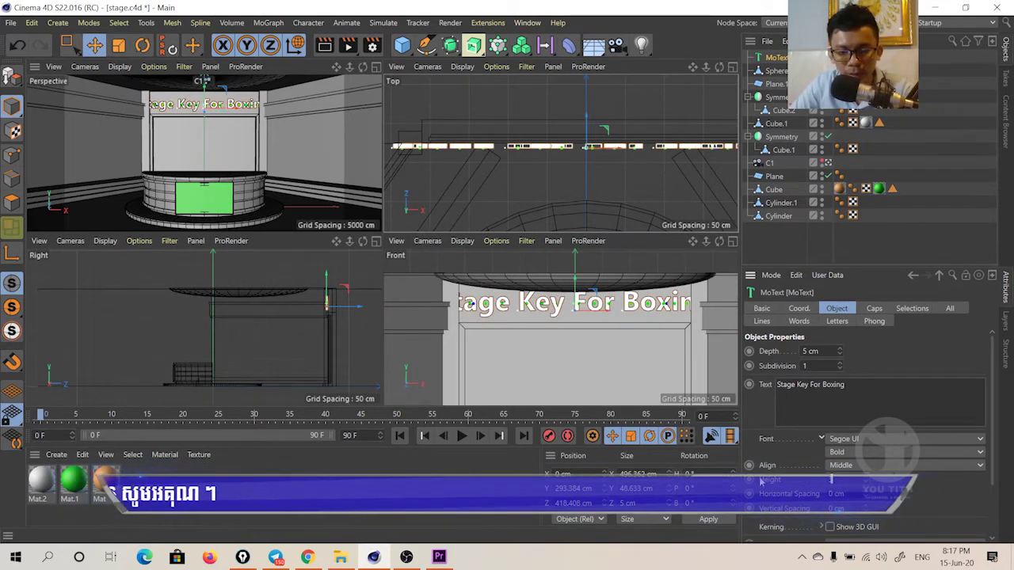
key(Return)
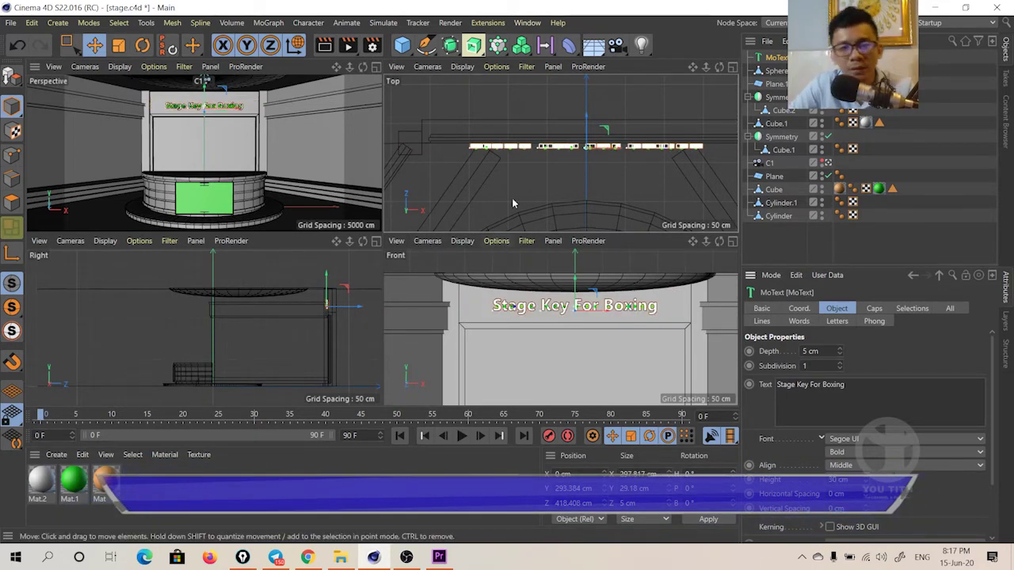
Set the title height to 40 cm.
middle_click(213, 149)
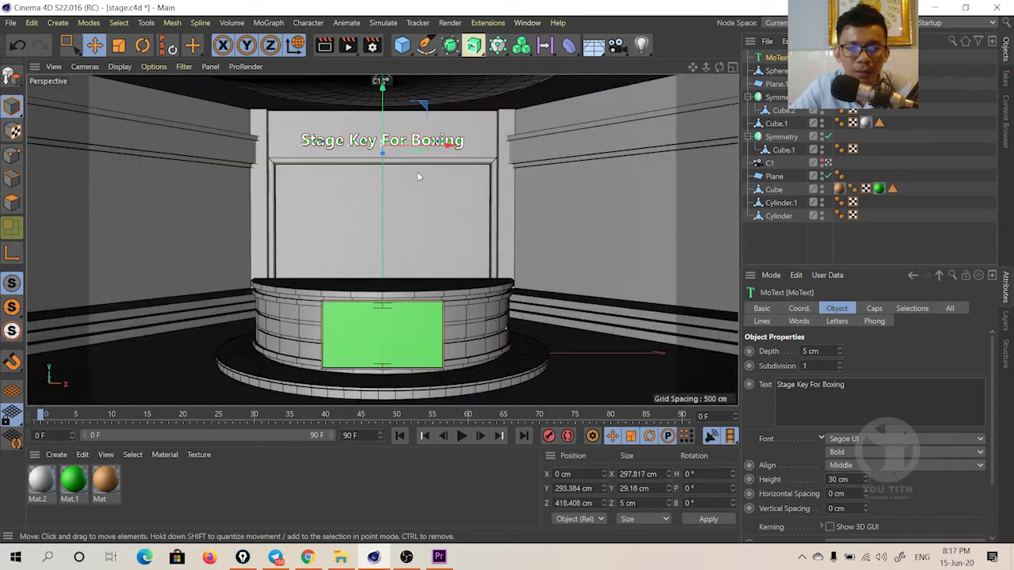
double_click(838, 479)
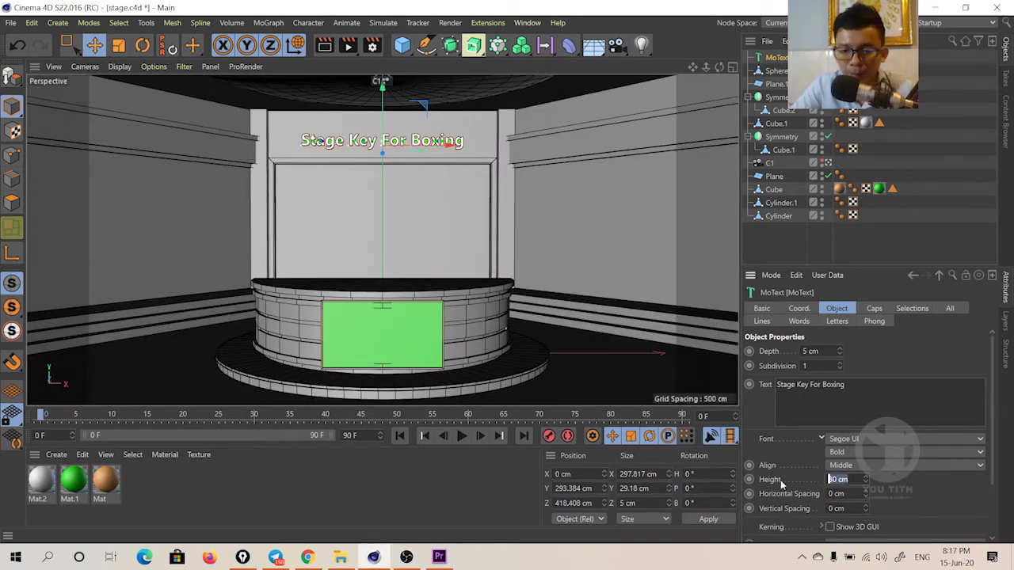
text(40)
key(Return)
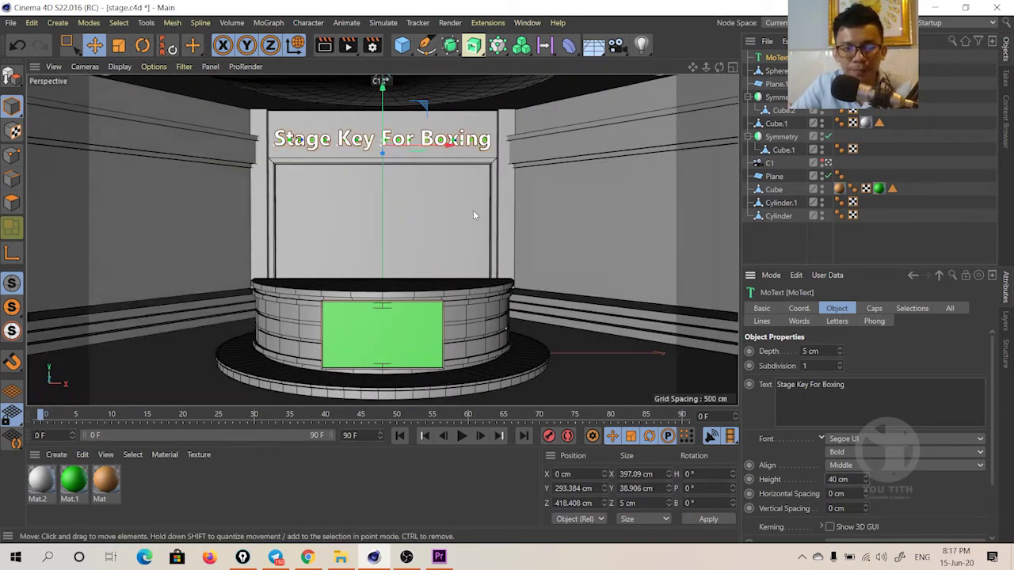
Nudge the title slightly along Z in the four-view layout, then undo it.
middle_click(452, 170)
scroll(578, 145, up, 3)
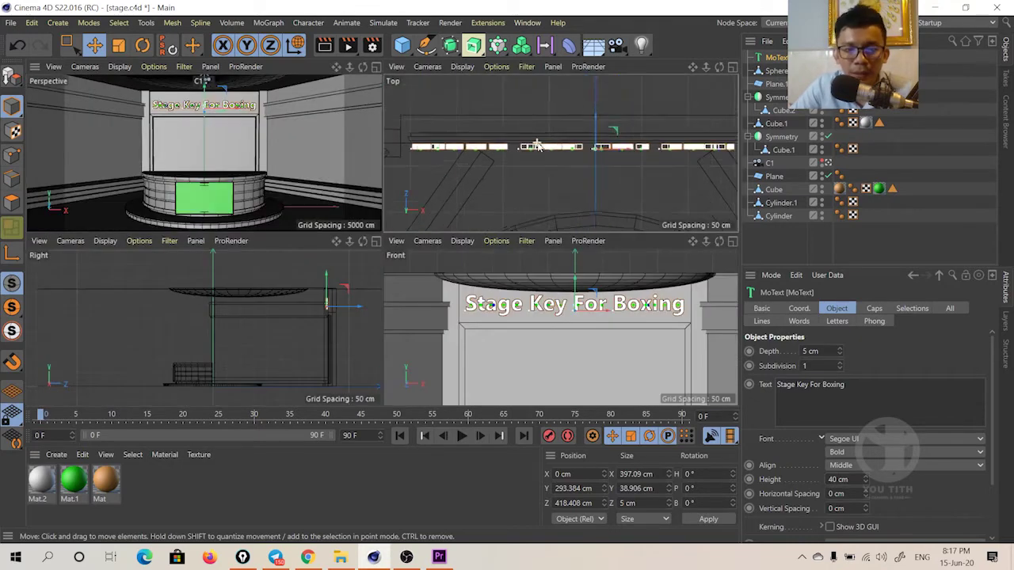
scroll(578, 145, up, 3)
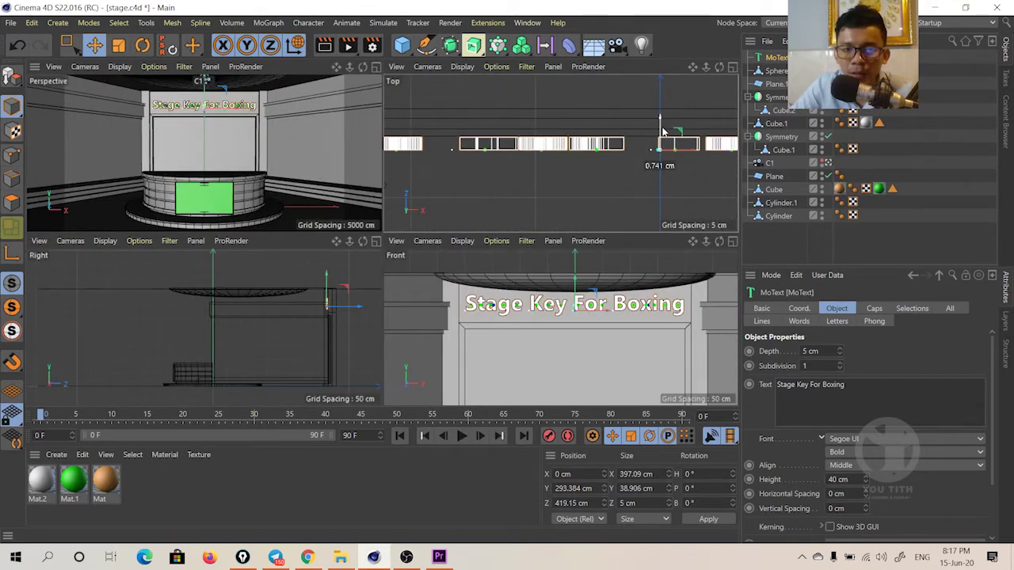
drag(663, 132, 663, 130)
scroll(323, 134, up, 2)
key(ctrl+z)
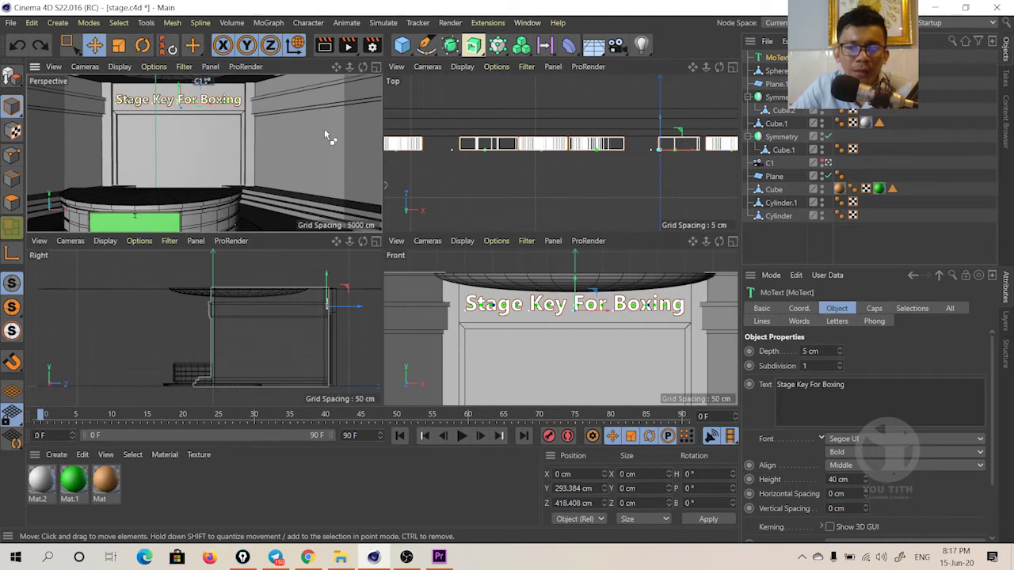
Select camera C1 and reset its X, Y and Z positions to 0.
click(768, 164)
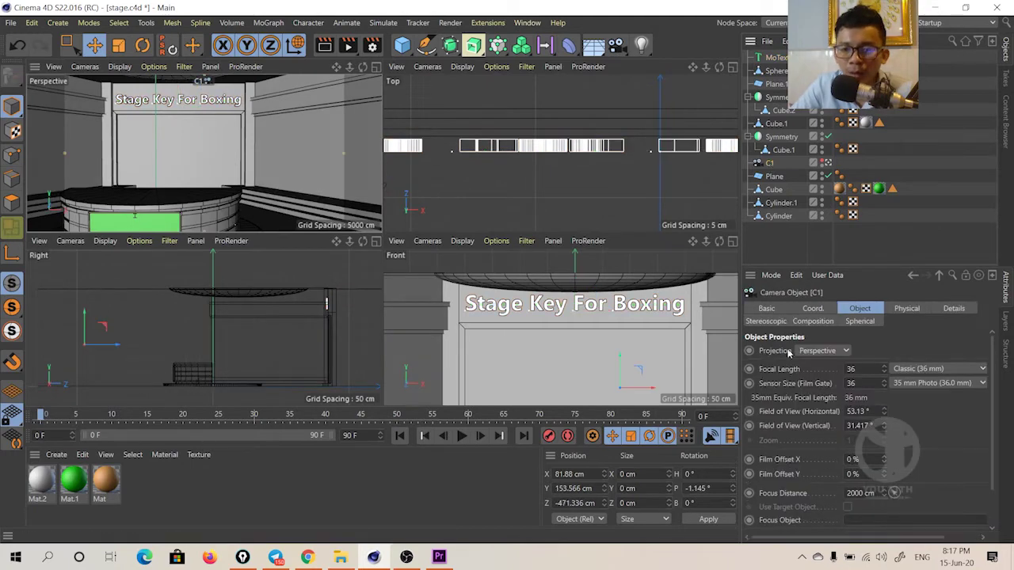
click(813, 309)
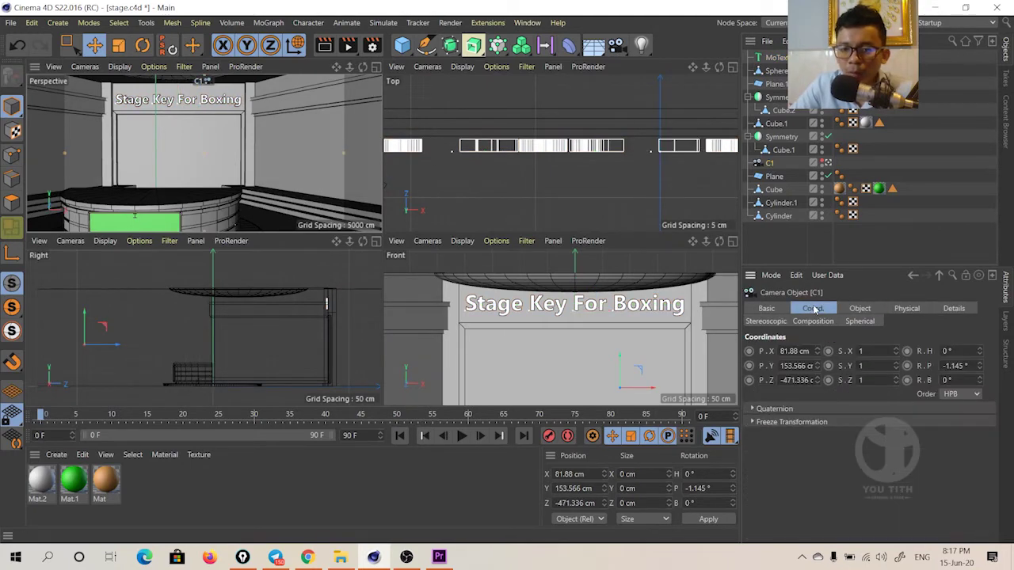
right_click(818, 351)
right_click(819, 365)
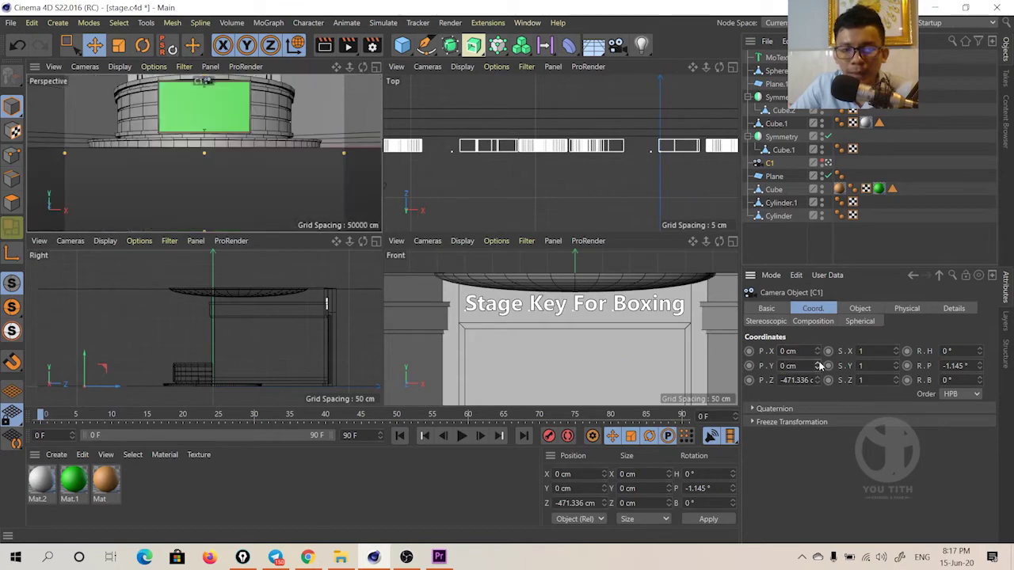
right_click(818, 380)
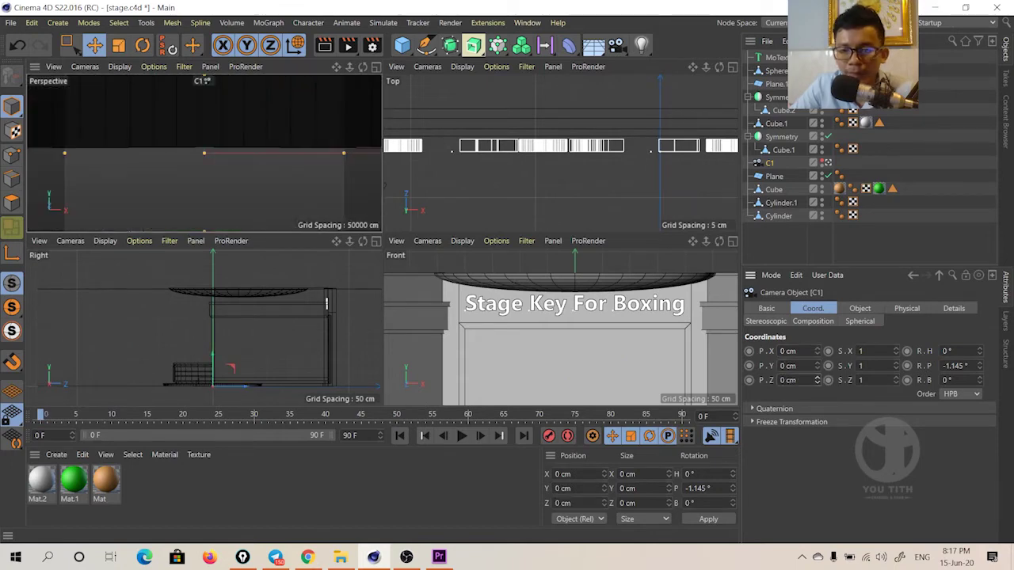
Dolly and pan C1 to frame the stage and the Stage Key For Boxing sign.
middle_click(235, 121)
scroll(383, 233, down, 3)
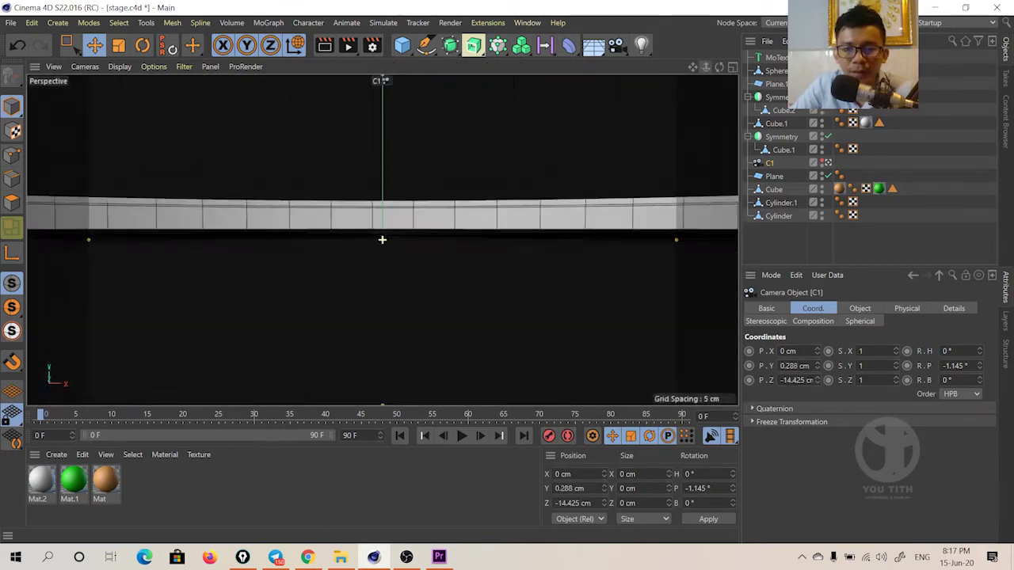
scroll(382, 232, down, 3)
scroll(382, 233, down, 2)
scroll(382, 233, down, 1)
scroll(409, 233, down, 1)
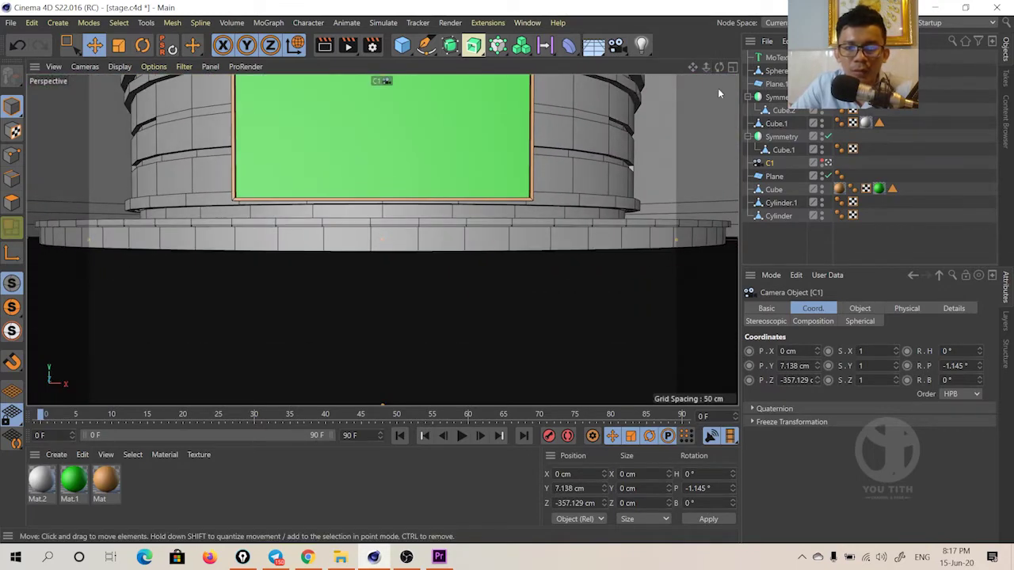
scroll(475, 213, down, 2)
scroll(540, 192, down, 1)
alt+middle_drag(445, 191, 445, 294)
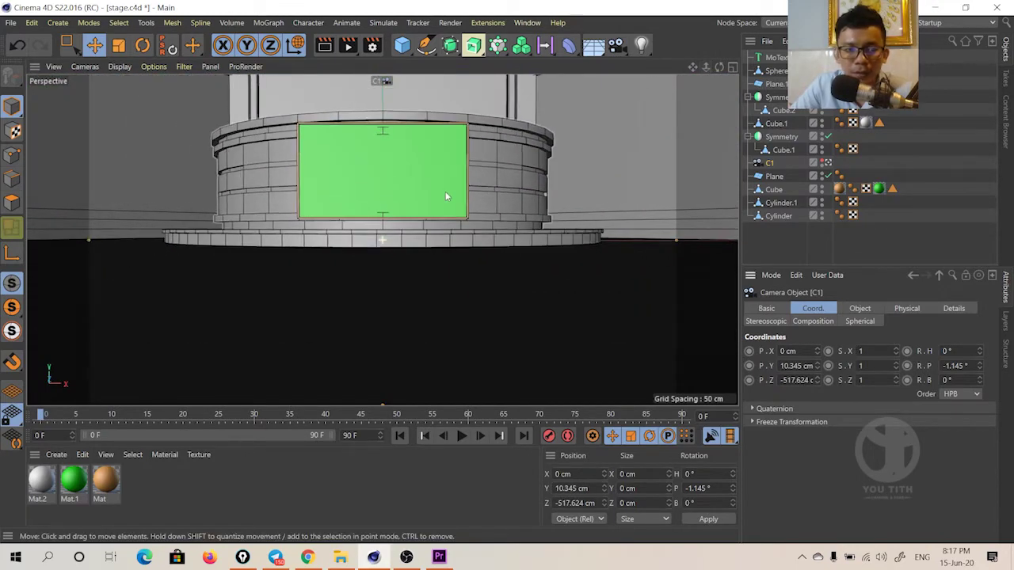
alt+middle_drag(455, 249, 468, 224)
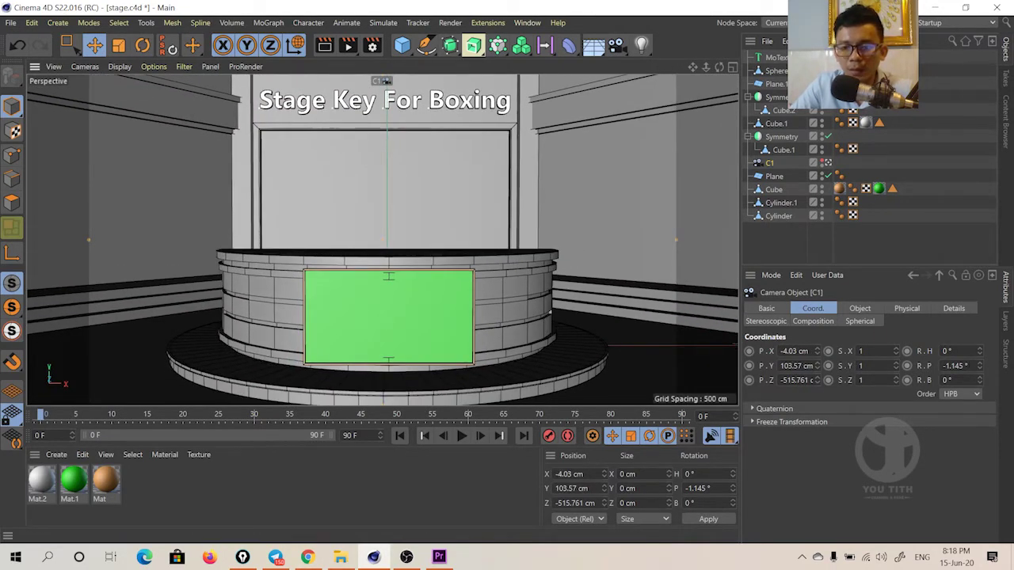
Try a -3° pitch on C1, then undo back to -1.145°.
double_click(960, 365)
key(BackSpace)
text(3)
key(Return)
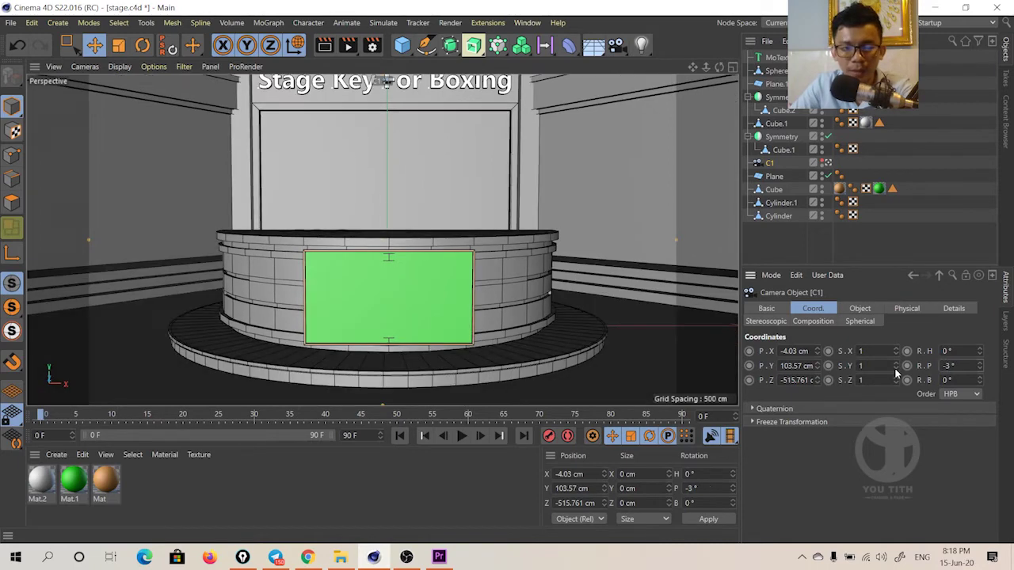
key(ctrl+z)
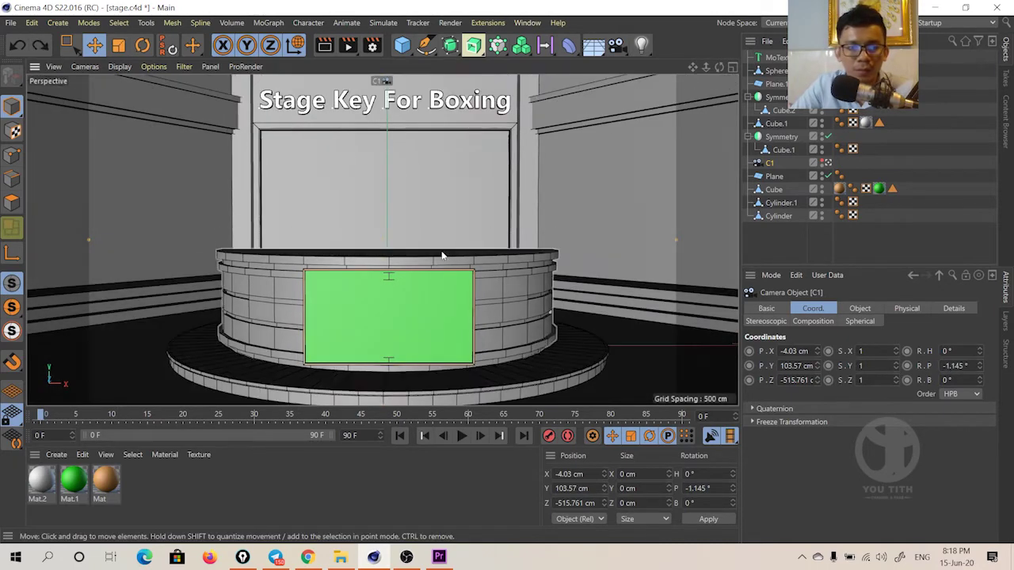
Pull C1 back from the stage and reset its heading and X position to 0.
drag(705, 67, 689, 79)
scroll(381, 246, down, 2)
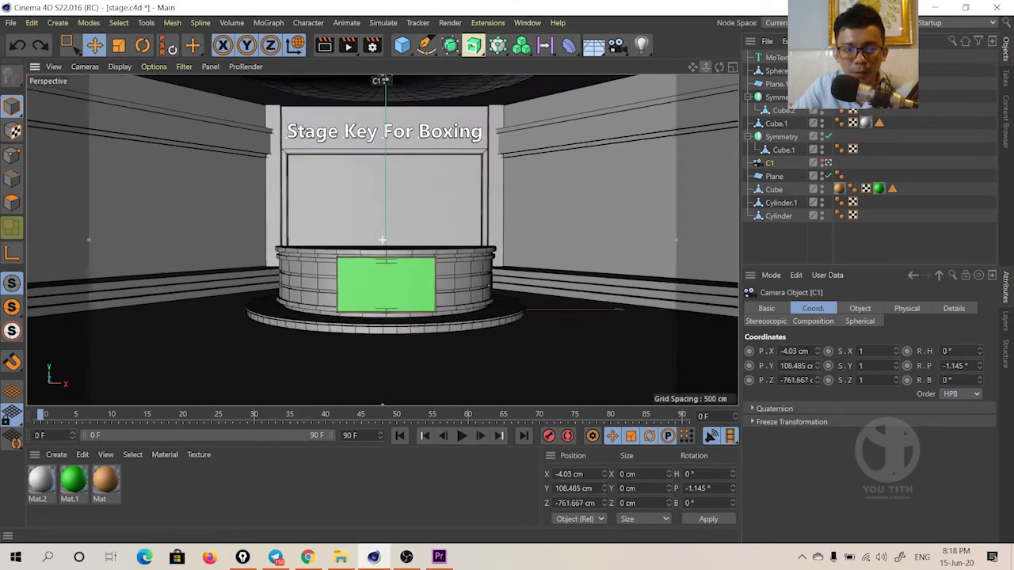
scroll(380, 245, down, 2)
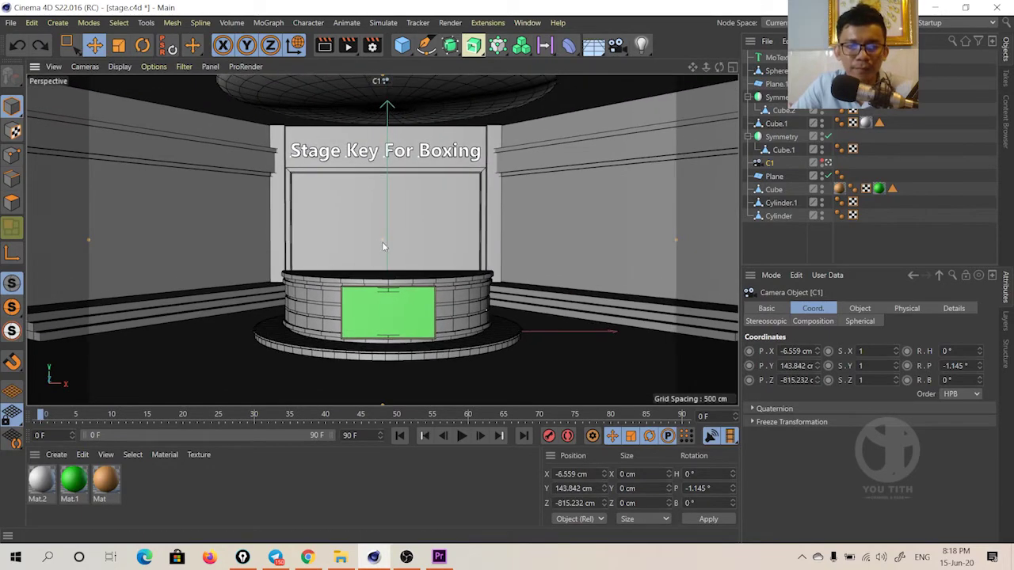
scroll(382, 241, up, 1)
scroll(382, 240, up, 1)
scroll(387, 244, up, 1)
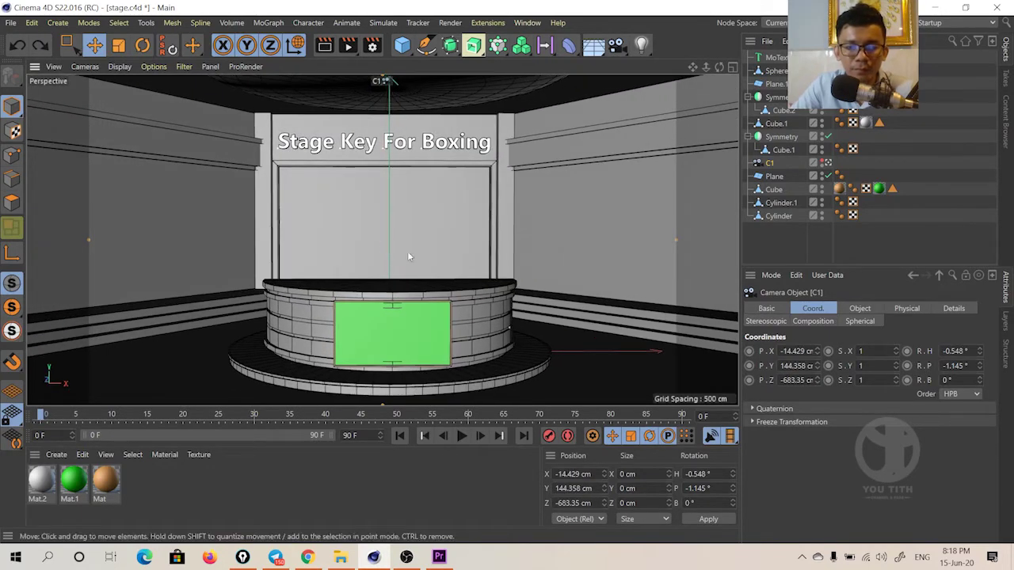
right_click(981, 354)
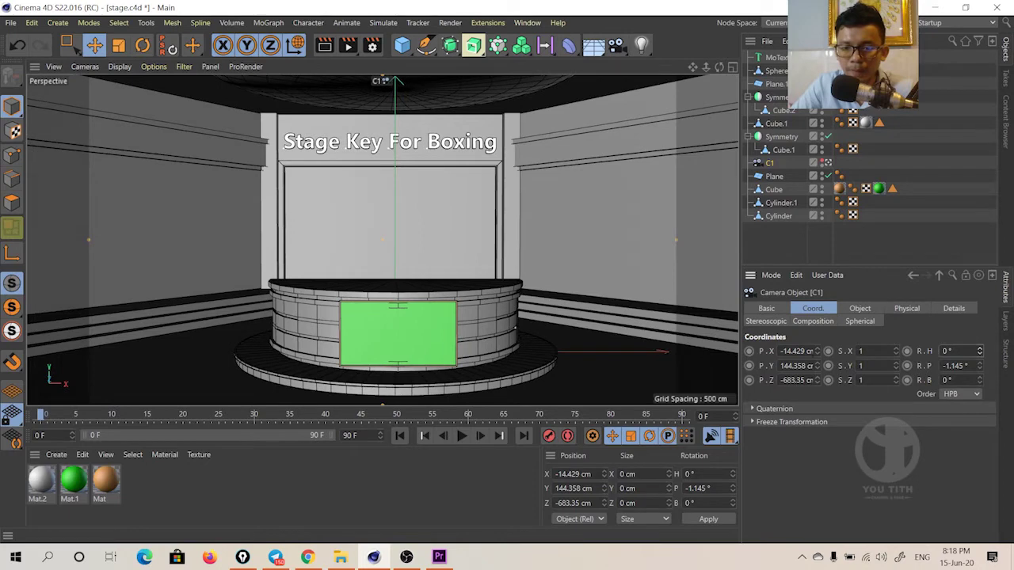
right_click(818, 353)
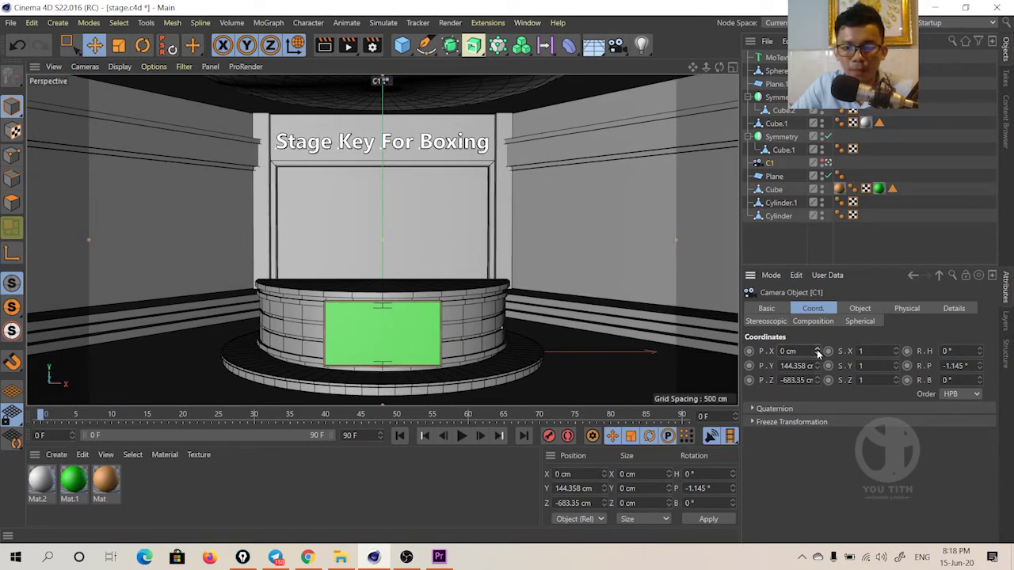
Add a Look At Camera tag to C1, then remove it.
right_click(773, 165)
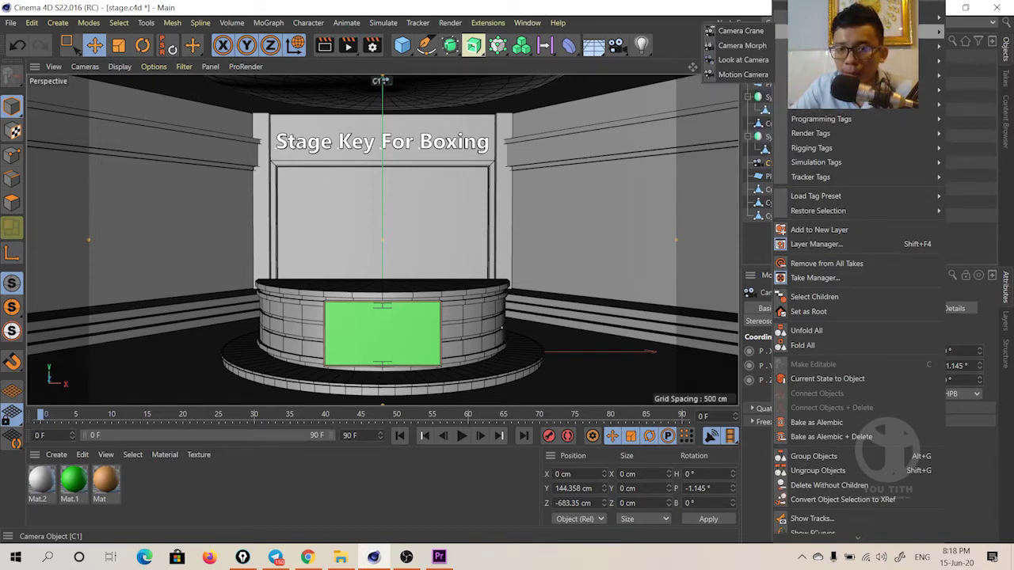
click(732, 63)
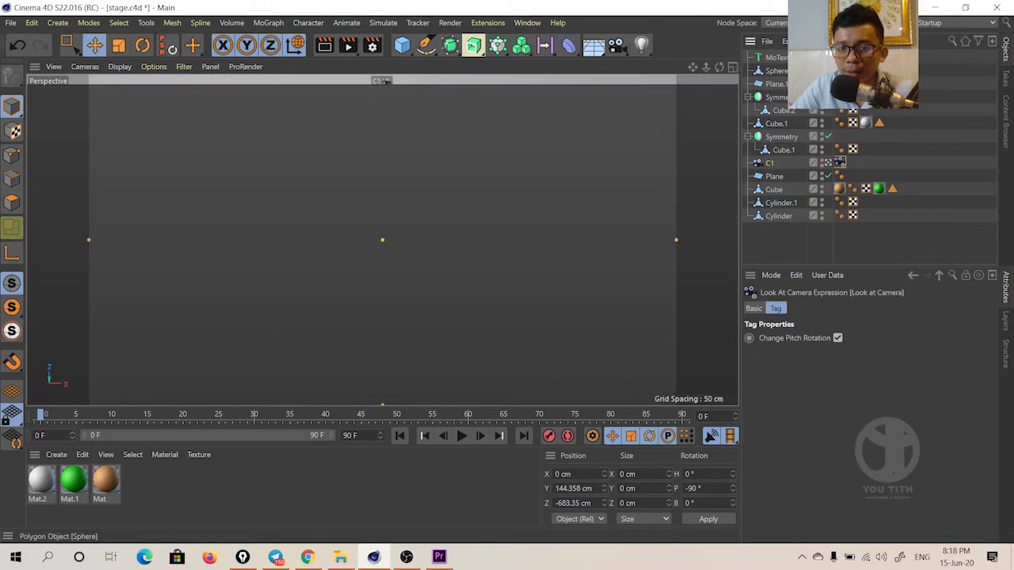
click(842, 166)
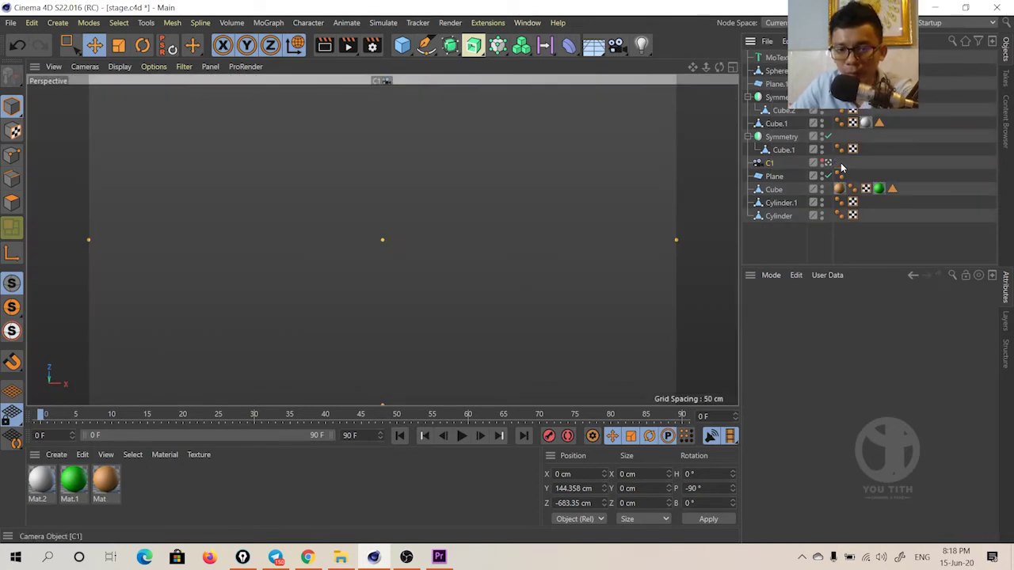
click(441, 208)
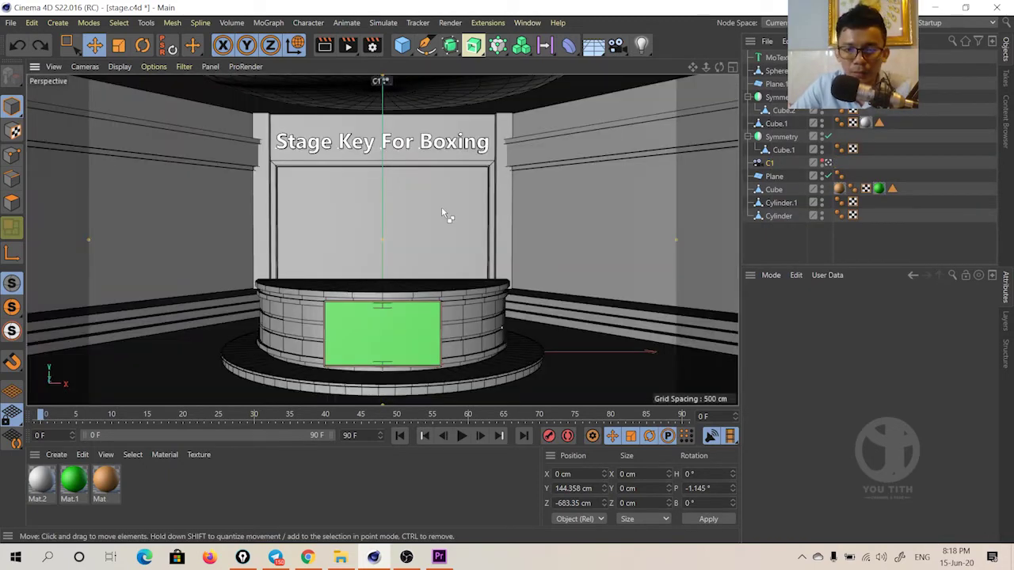
Add a Protection tag to camera C1 to lock its framing.
right_click(772, 163)
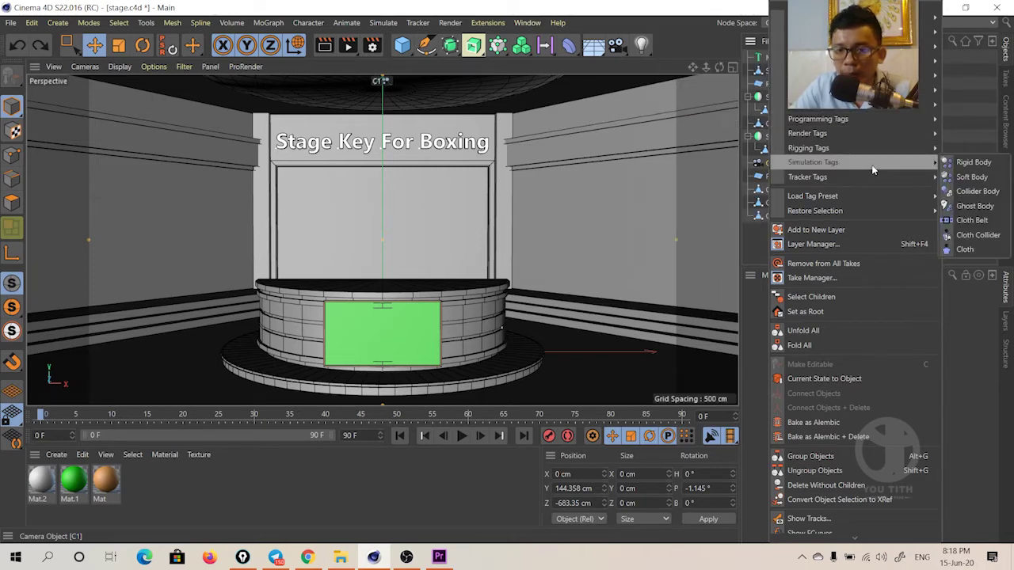
mouse_move(807, 148)
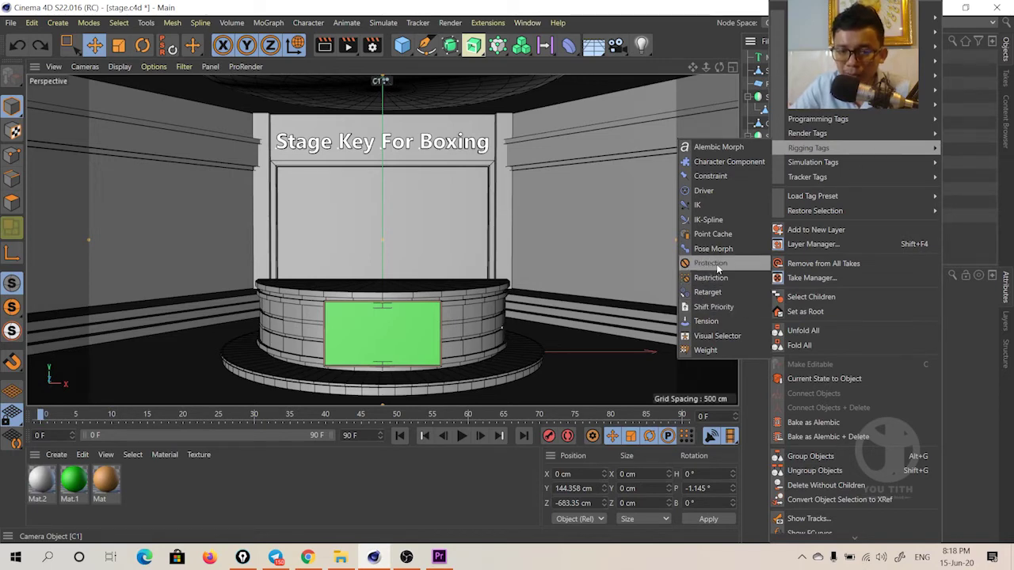
click(716, 263)
click(531, 183)
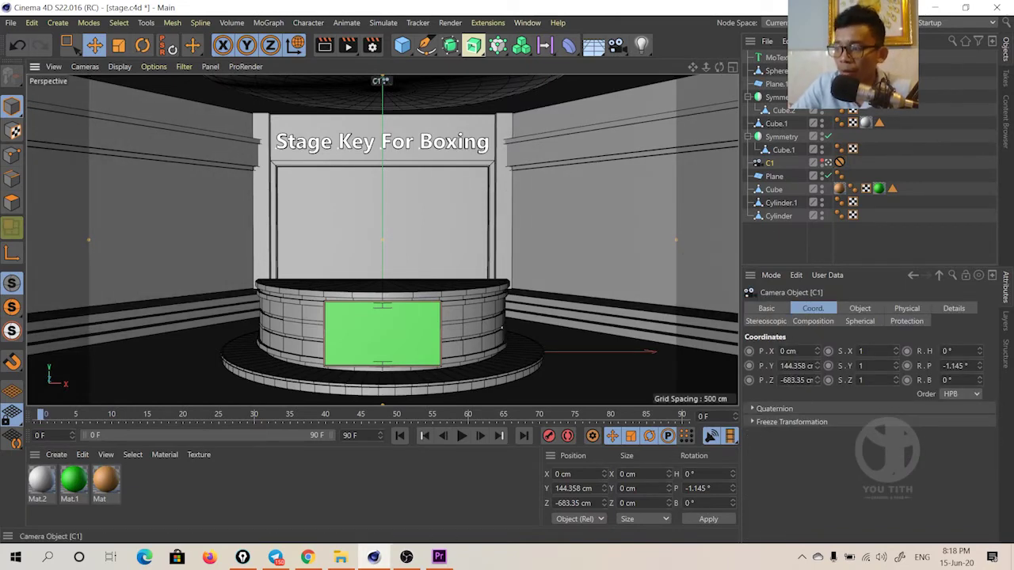
key(alt+Tab)
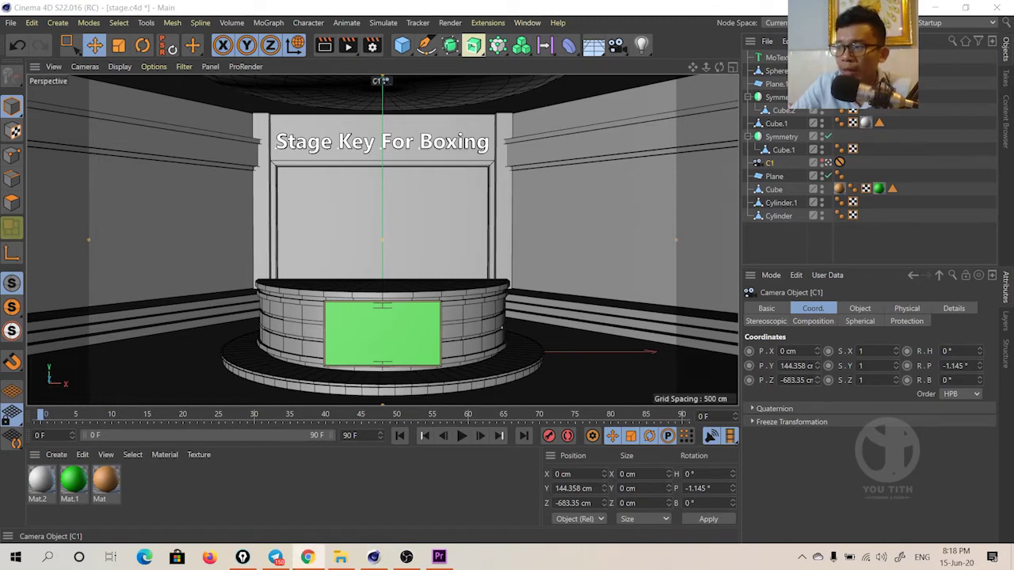
key(alt+Tab)
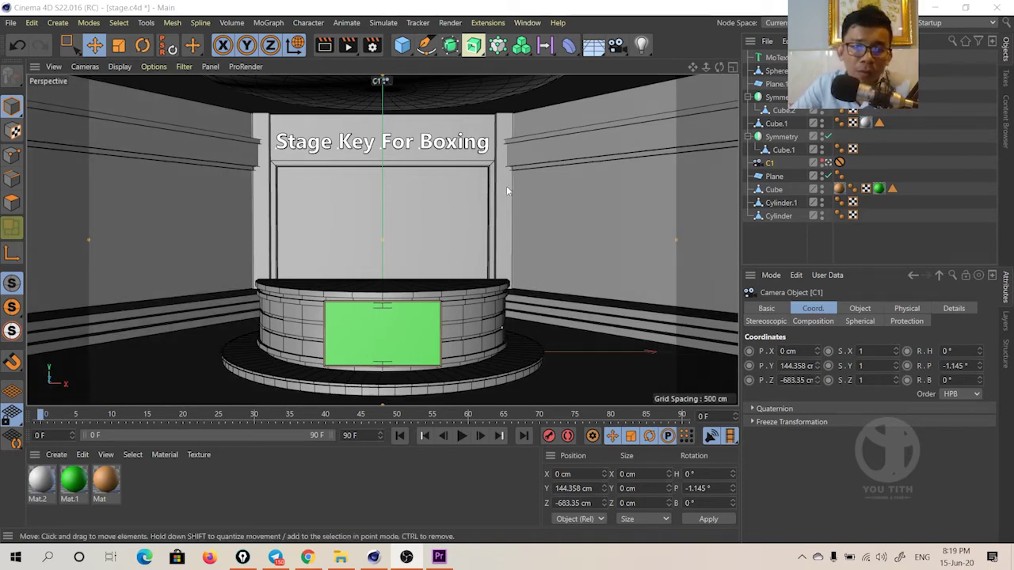
Select the MoText title and scroll its Object settings to the Segoe UI Bold font.
click(464, 153)
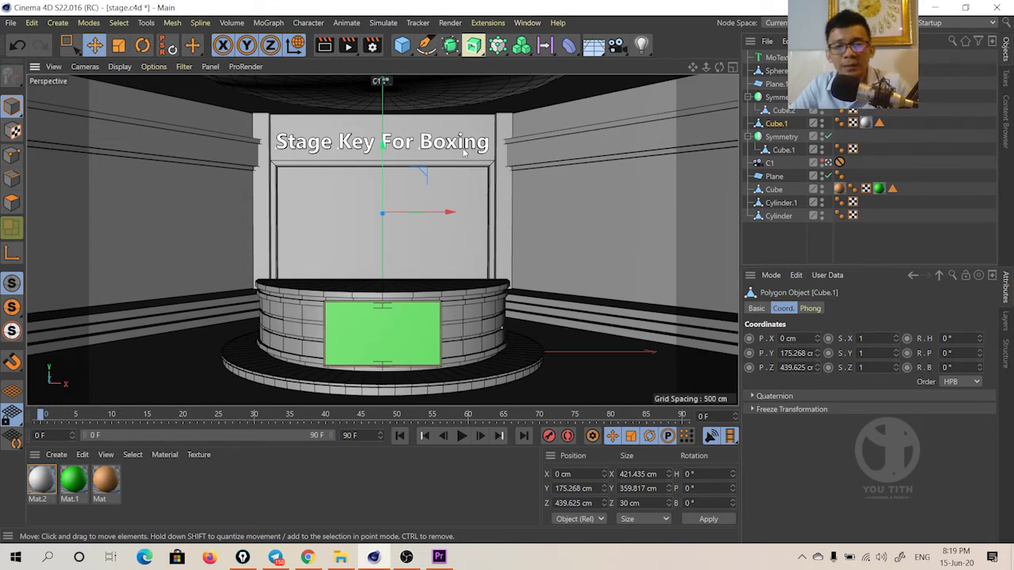
click(773, 58)
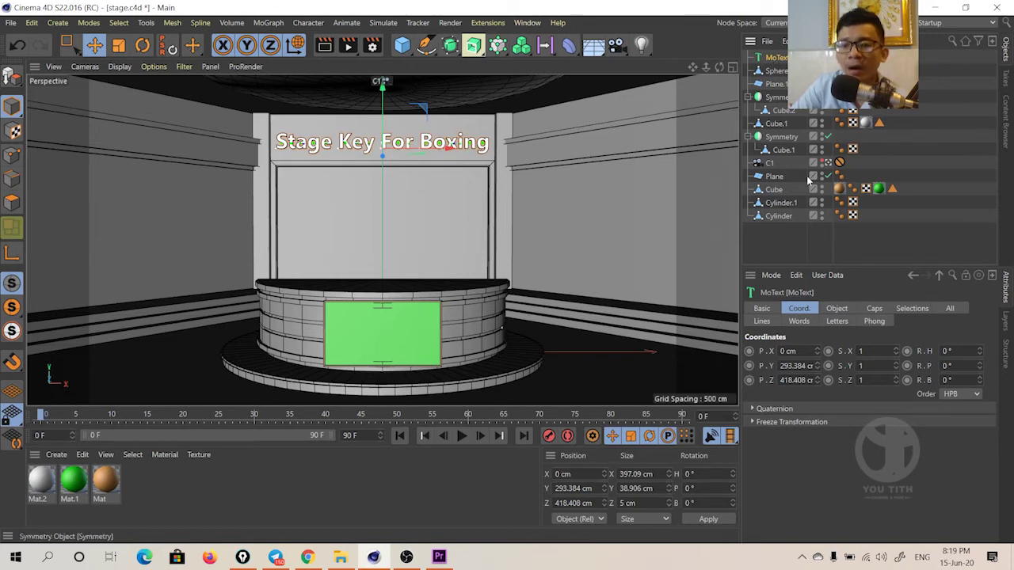
click(838, 309)
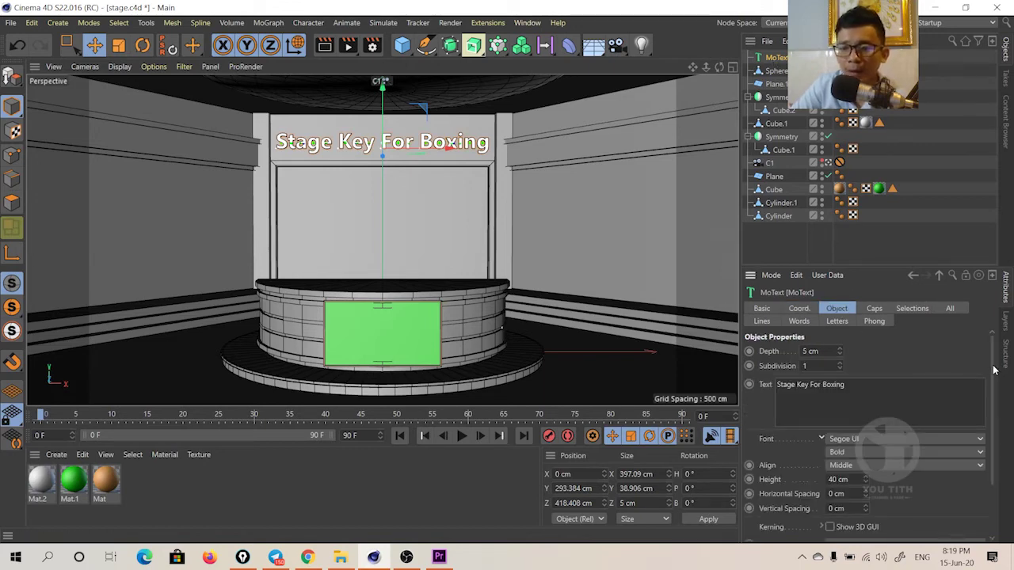
drag(995, 370, 987, 408)
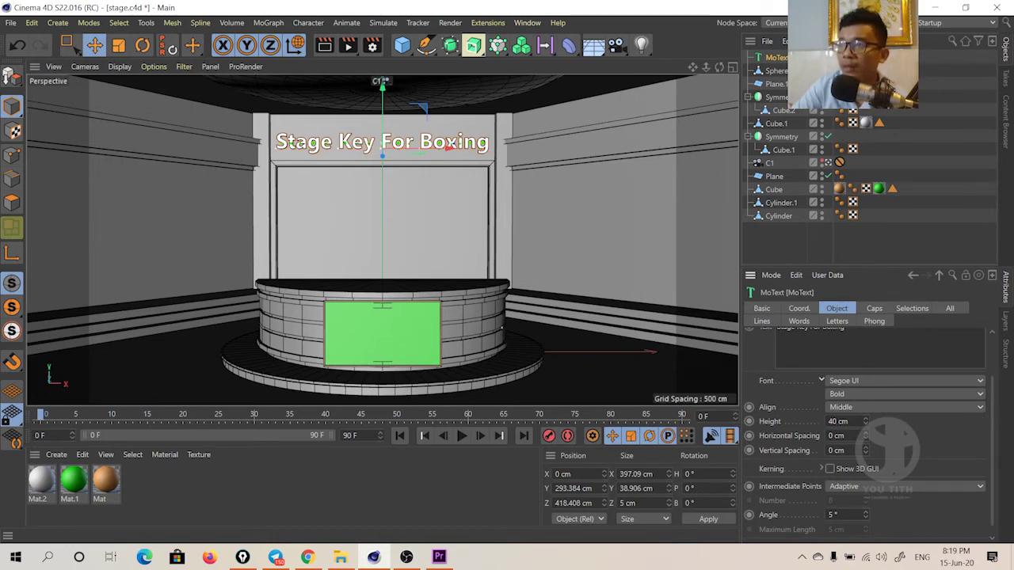
key(alt+Tab)
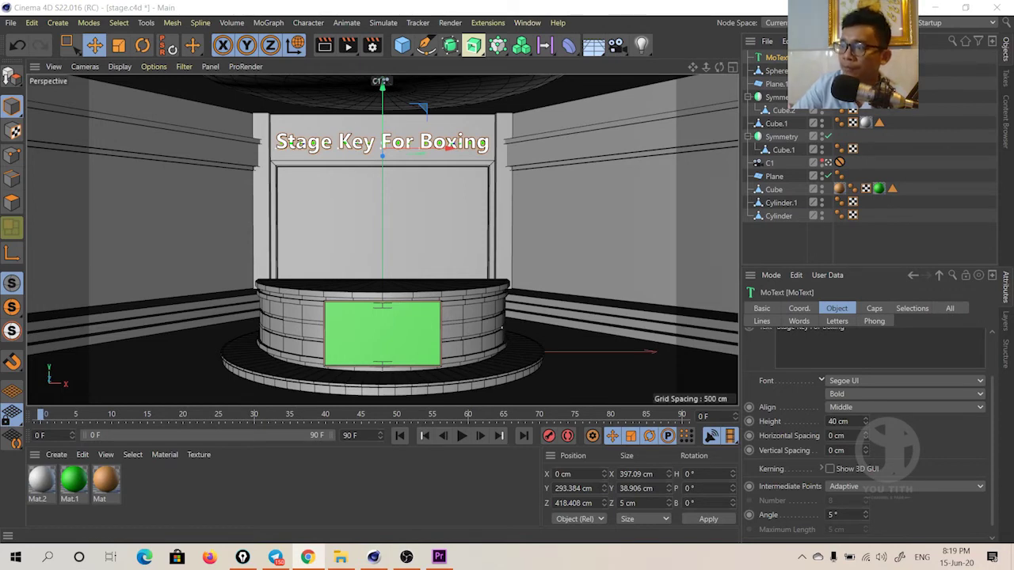
key(alt+Tab)
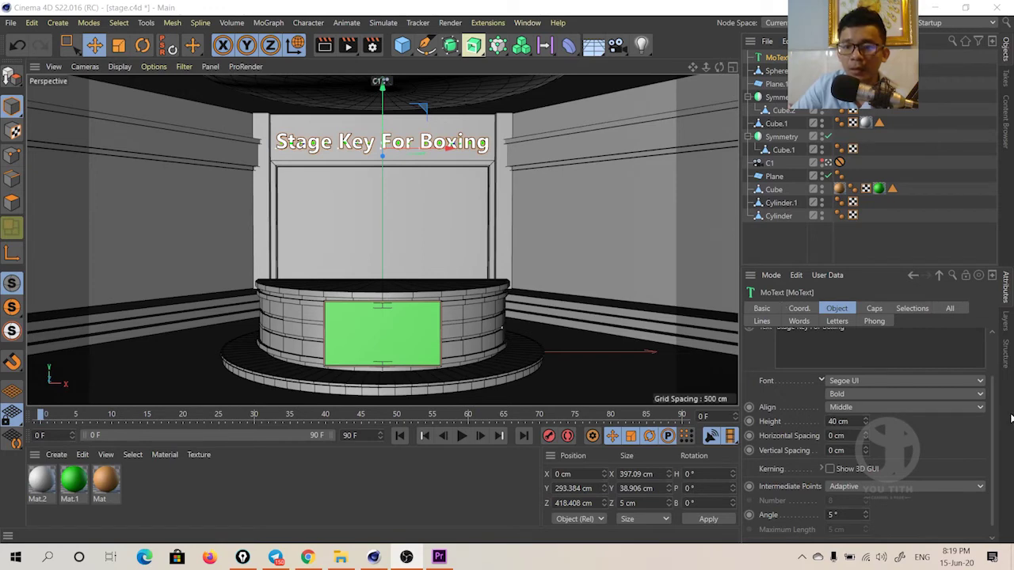
scroll(995, 415, up, 2)
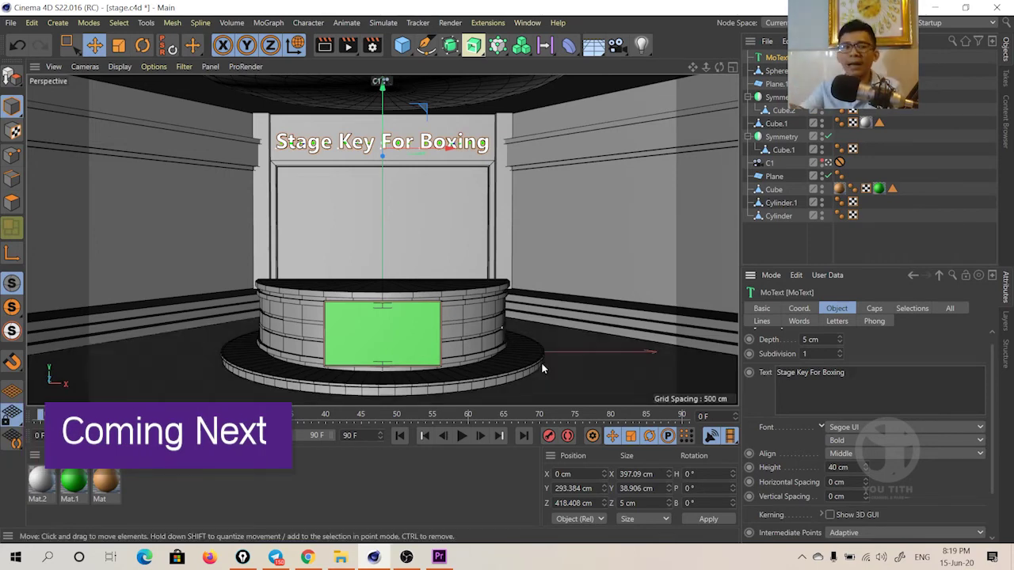
Open the File menu to reach Merge Project.
click(11, 22)
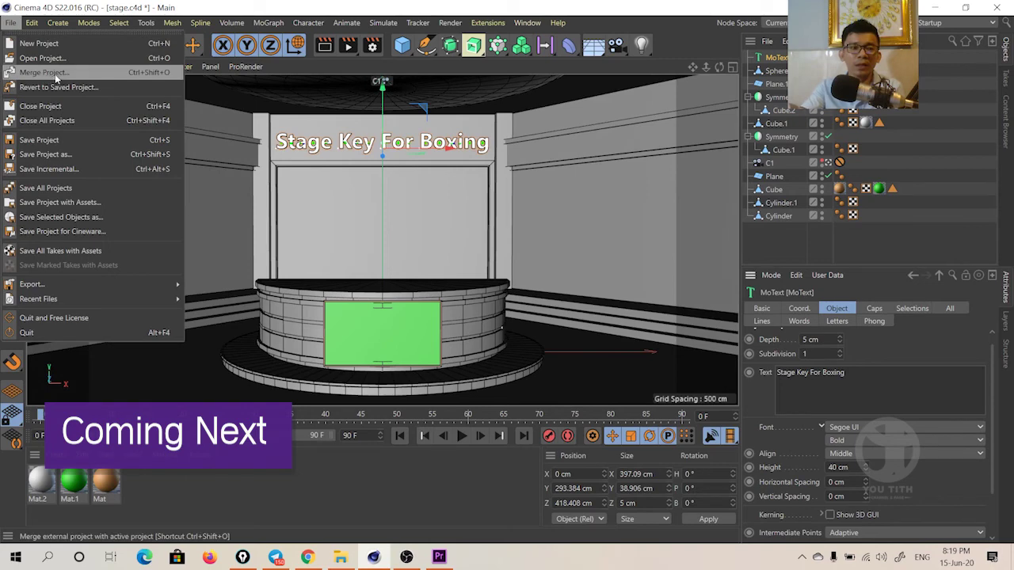